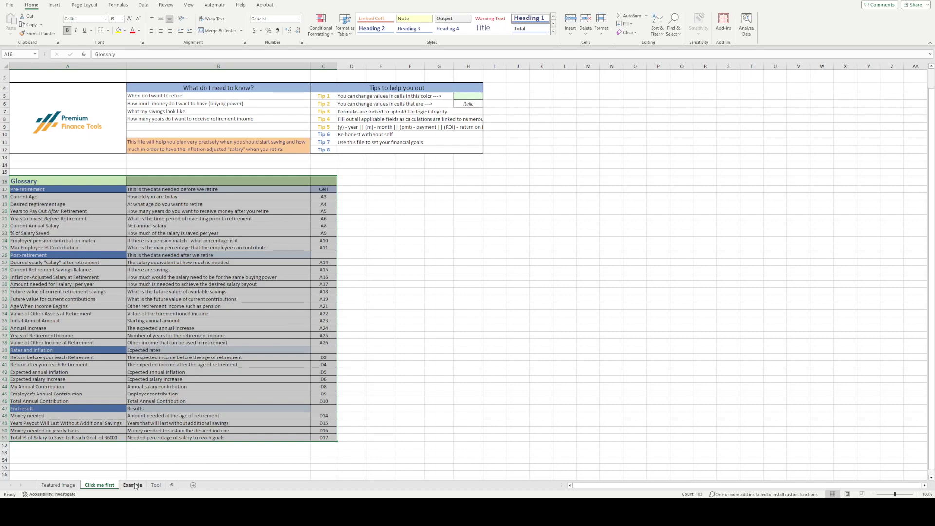
Step: Open the Example sheet and review its Pre-retirement, Post-retirement, Rates and Inflation, and End result sections
left_click(133, 484)
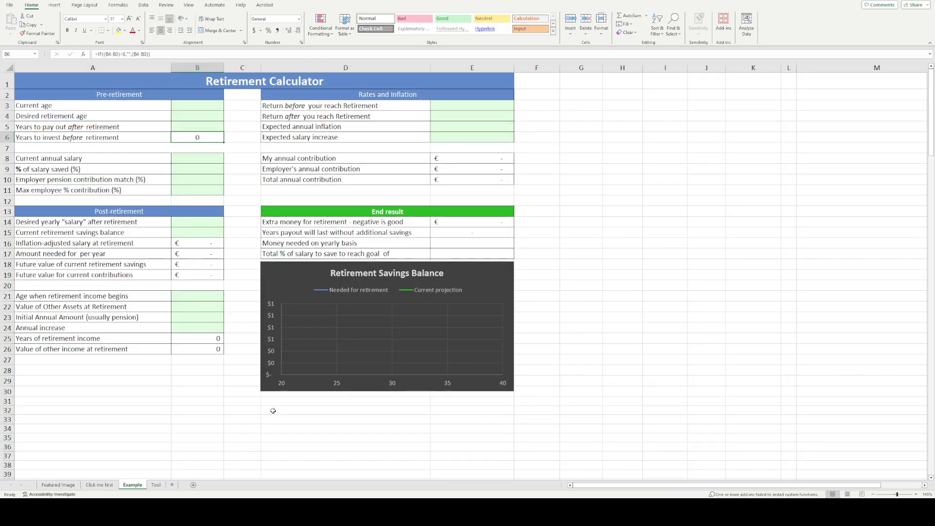
key("ctrl+Home")
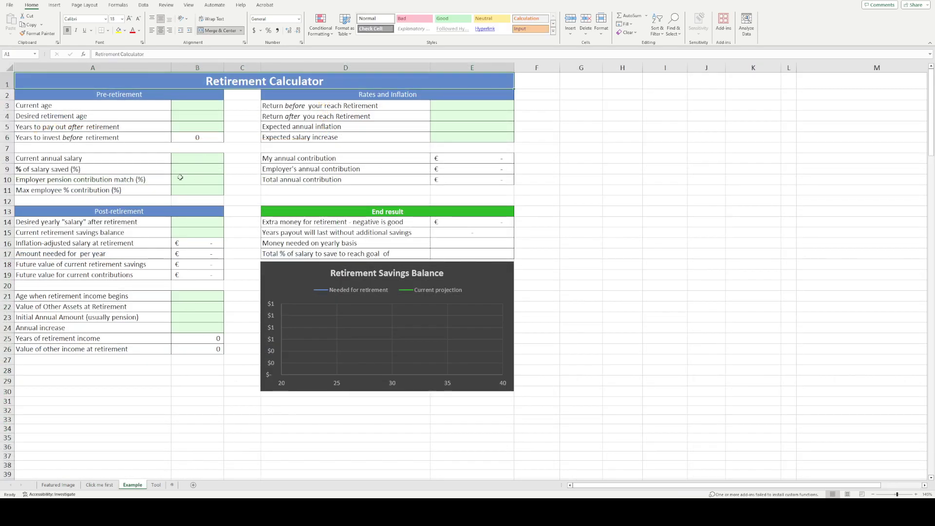
left_click_drag(104, 96, 107, 189)
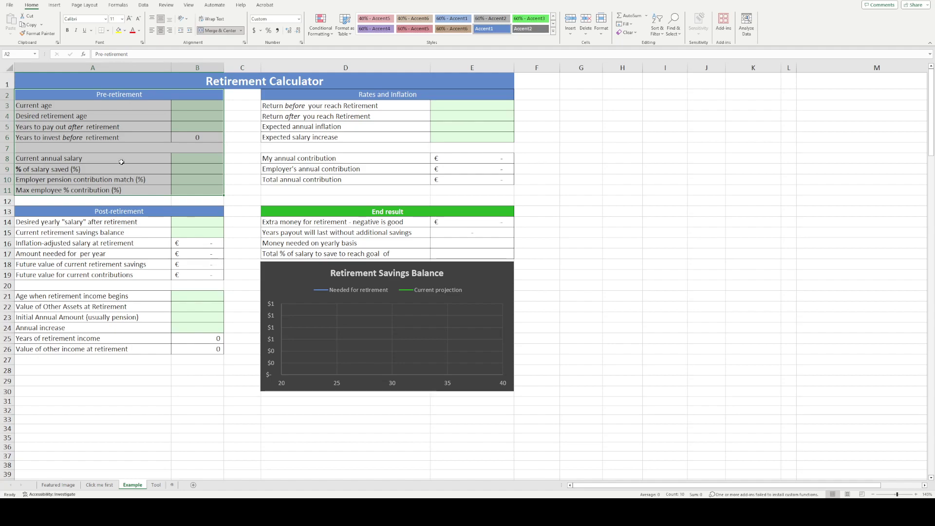
left_click_drag(118, 212, 128, 348)
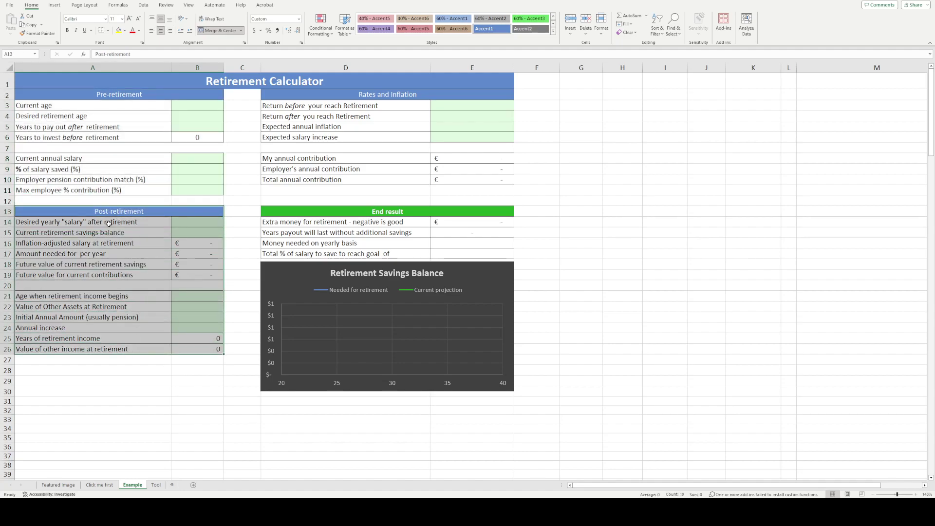
left_click_drag(335, 96, 339, 178)
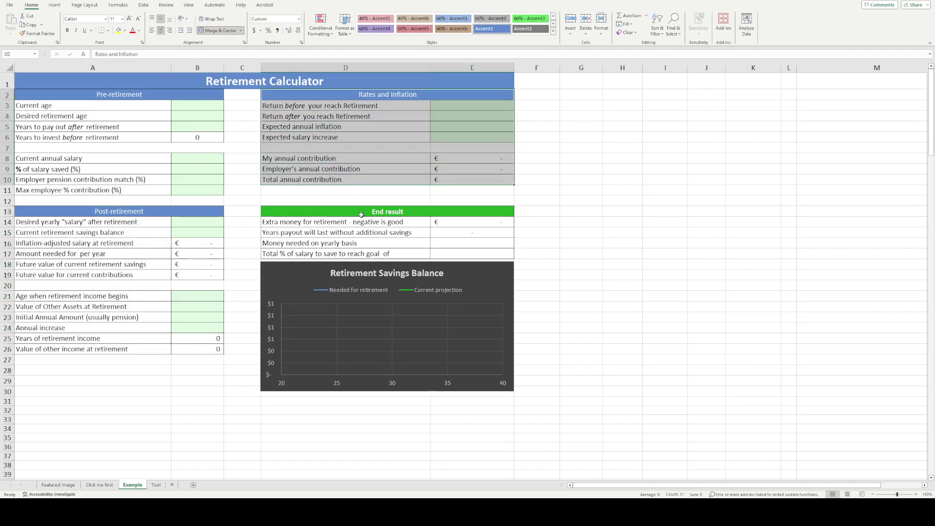
left_click_drag(357, 210, 453, 255)
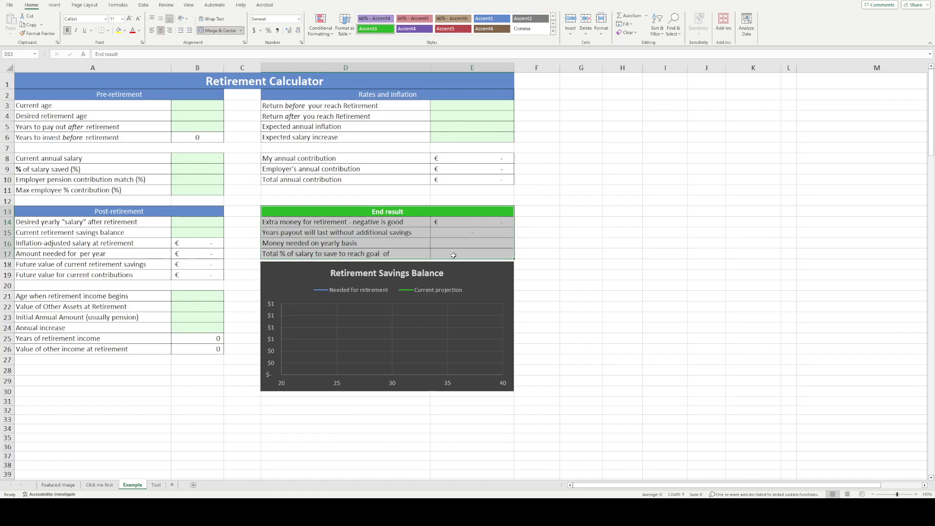
Step: Enter 25 as the current age and 50 as the desired retirement age in the Pre-retirement section
left_click(194, 106)
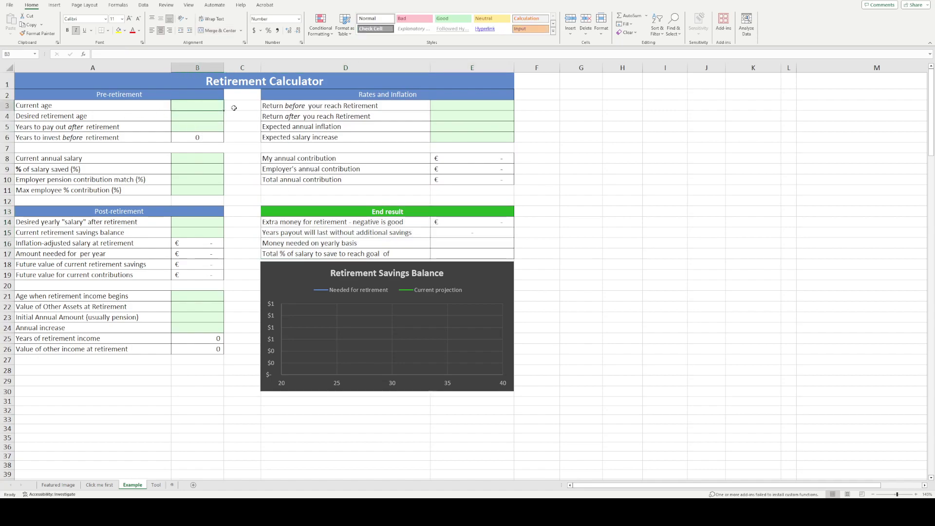
type("25")
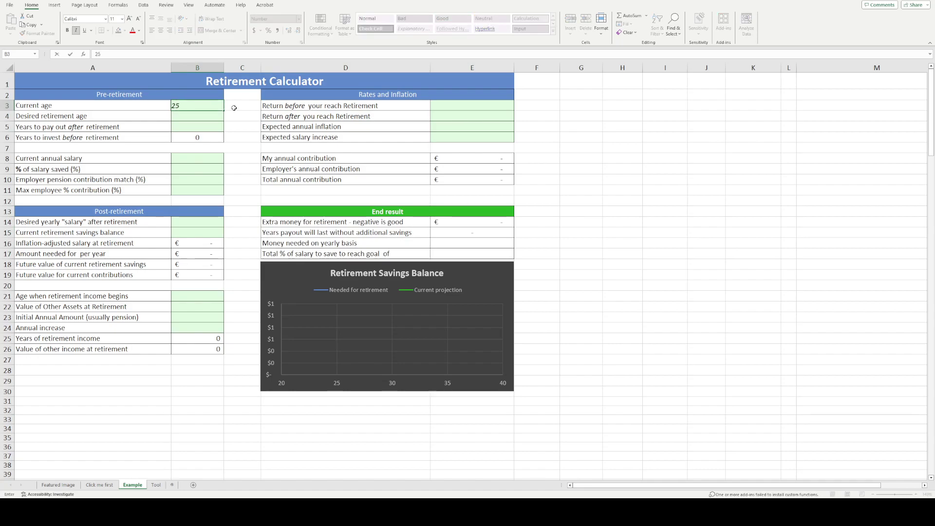
key("Return")
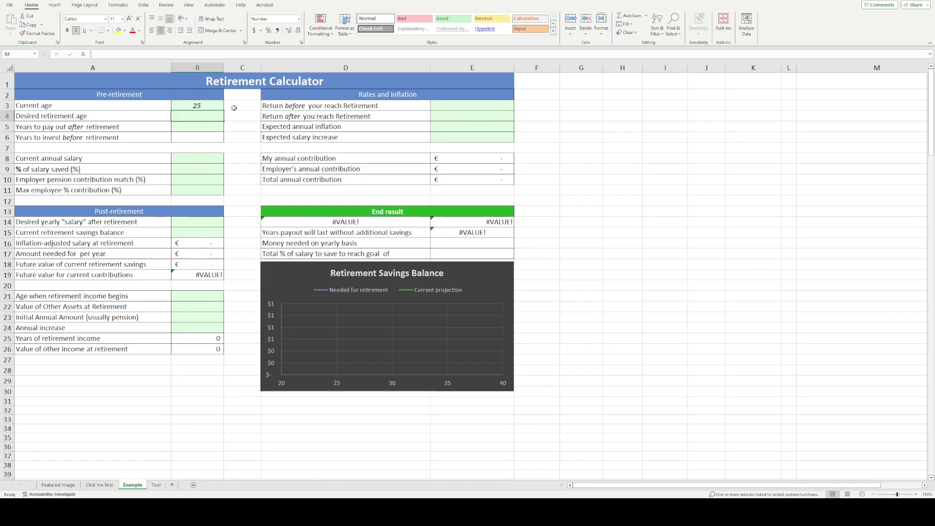
type("50")
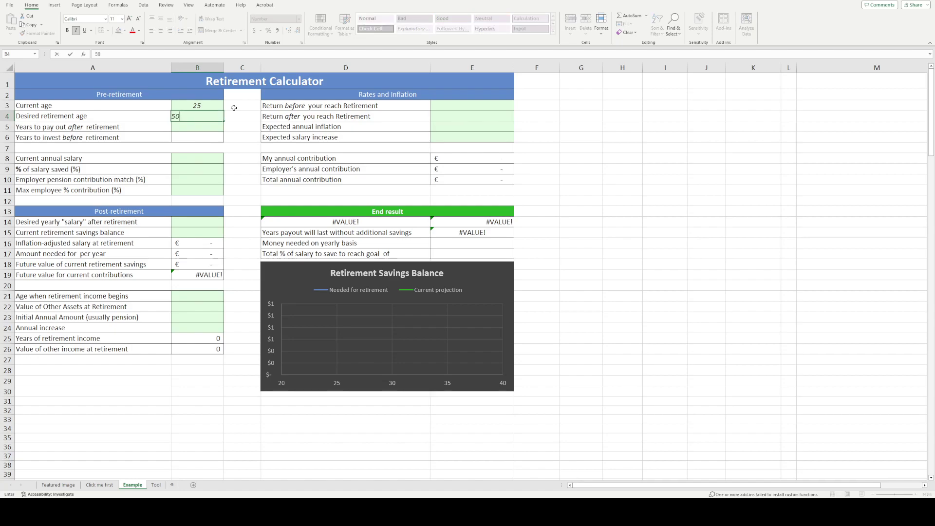
key("Return")
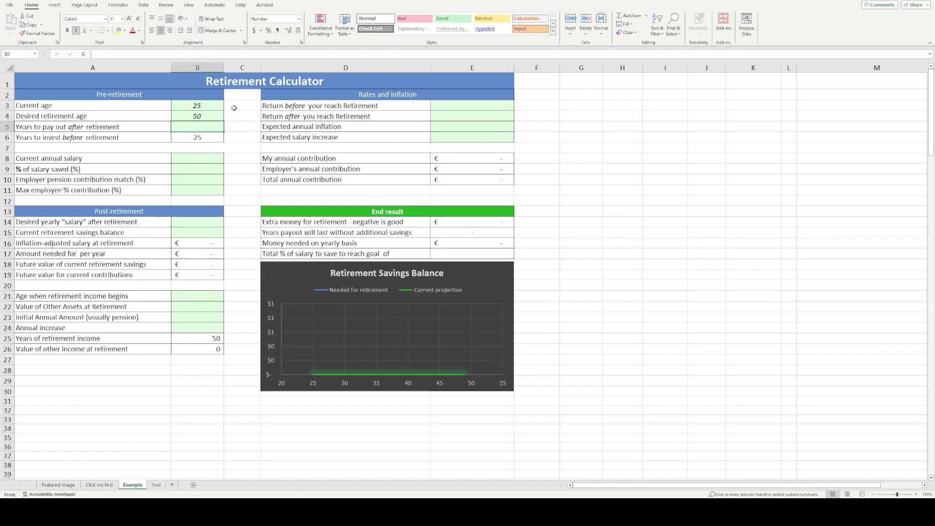
Step: Set the years to pay out after retirement to 30 in the Pre-retirement section
type("80")
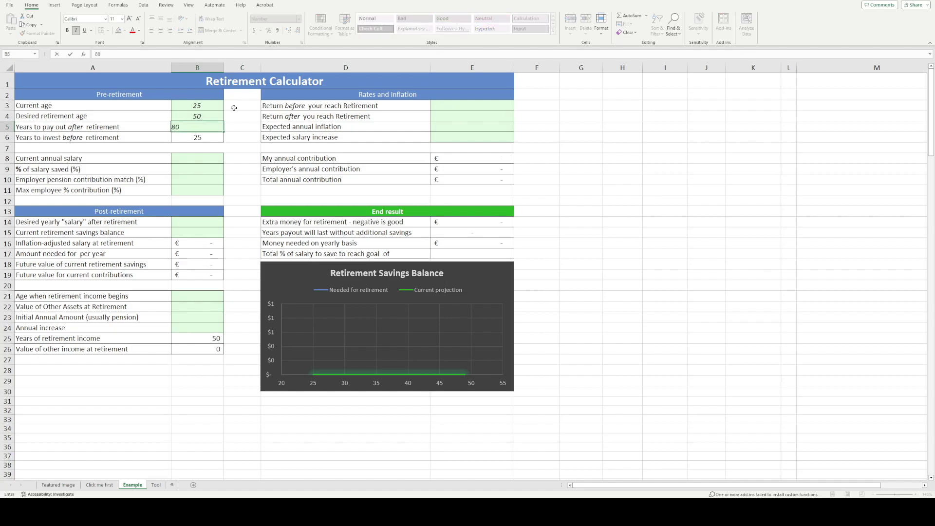
key("Return")
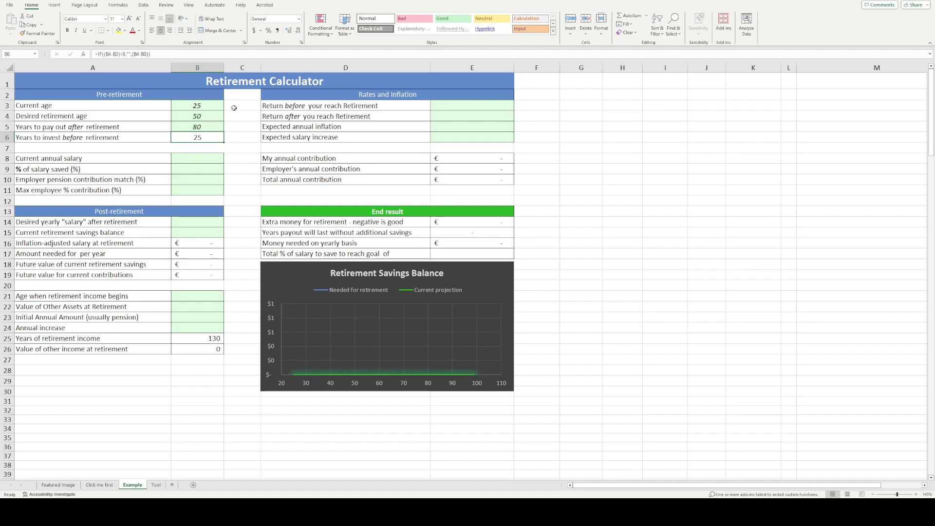
left_click(210, 129)
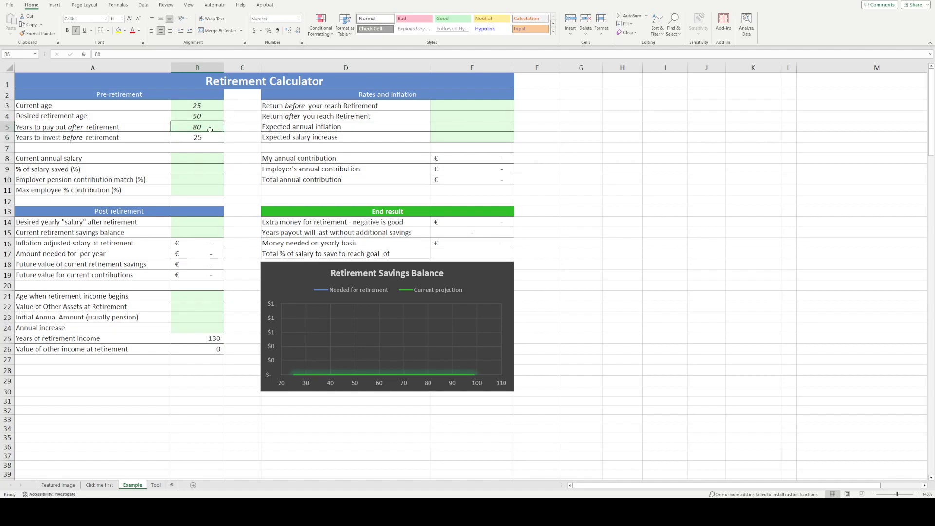
type("30")
key("Return")
left_click(210, 129)
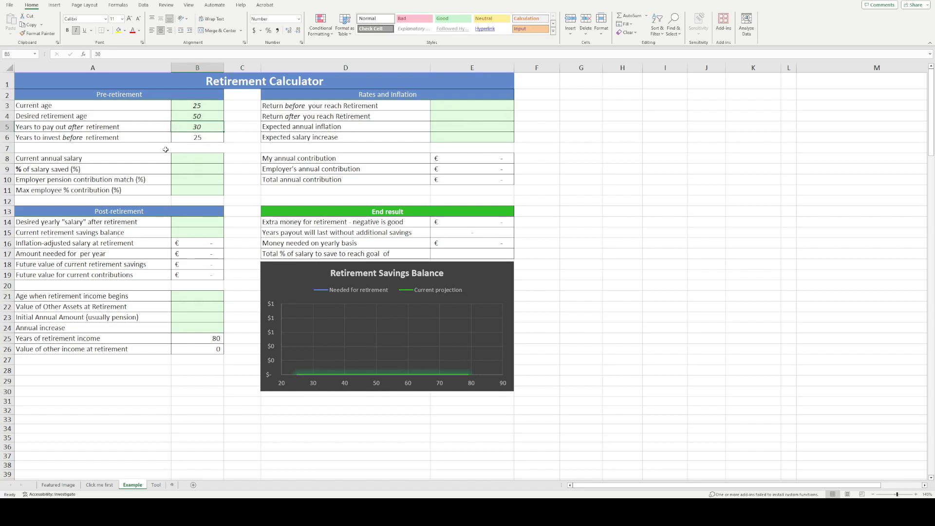
Step: Enter the current annual salary as the formula =4000*12 in the Pre-retirement section
left_click(98, 159)
key("Tab")
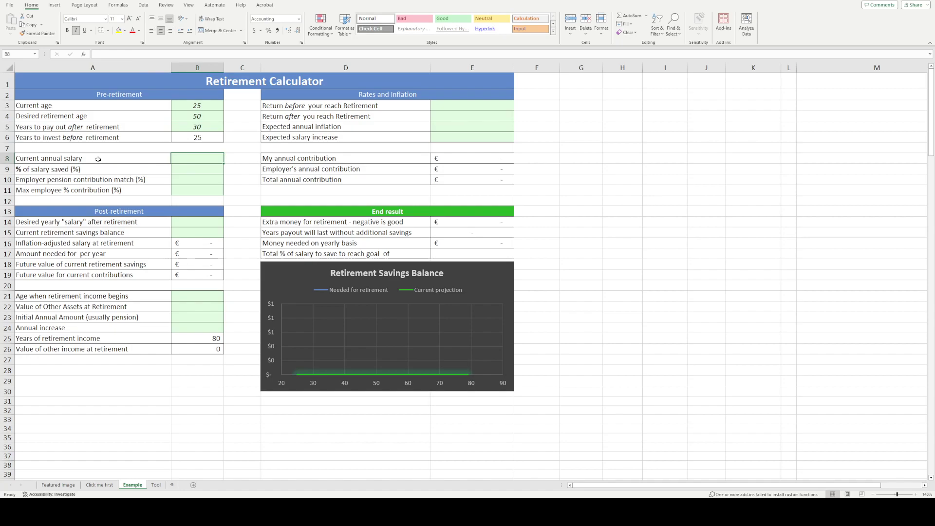
type("=4")
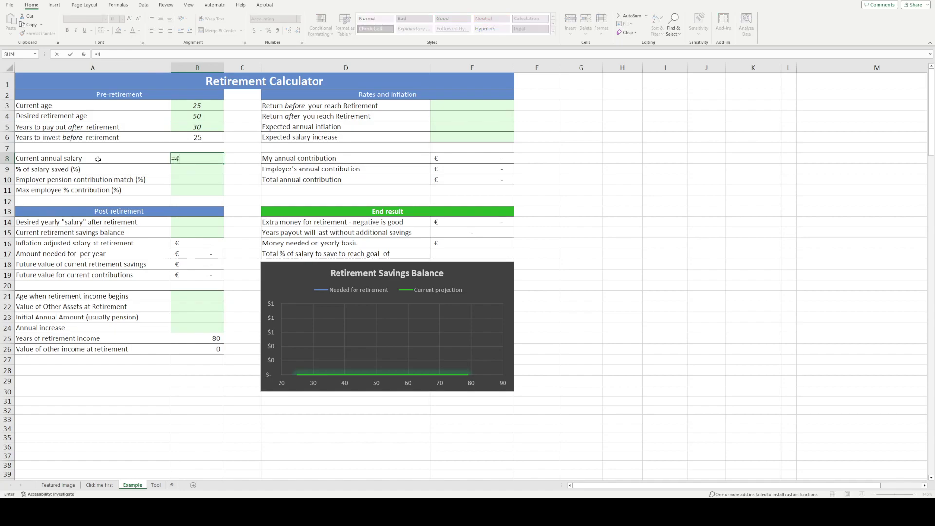
type("000*12")
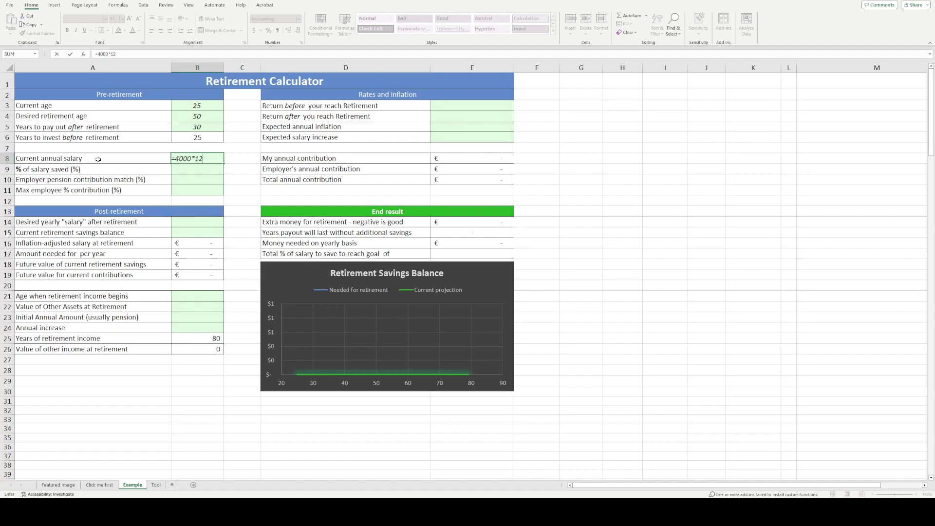
key("Return")
Step: Set the percentage of salary saved to 20% in the Pre-retirement section
key("Left")
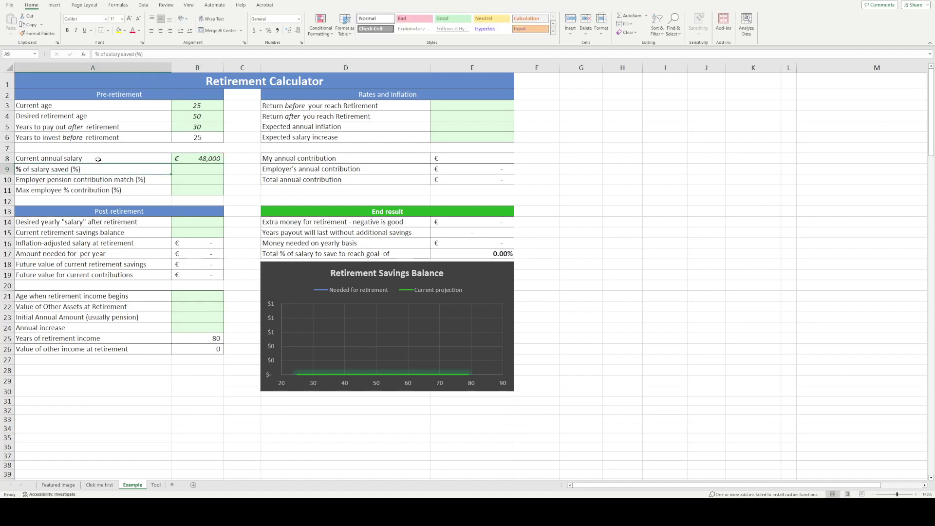
key("Right")
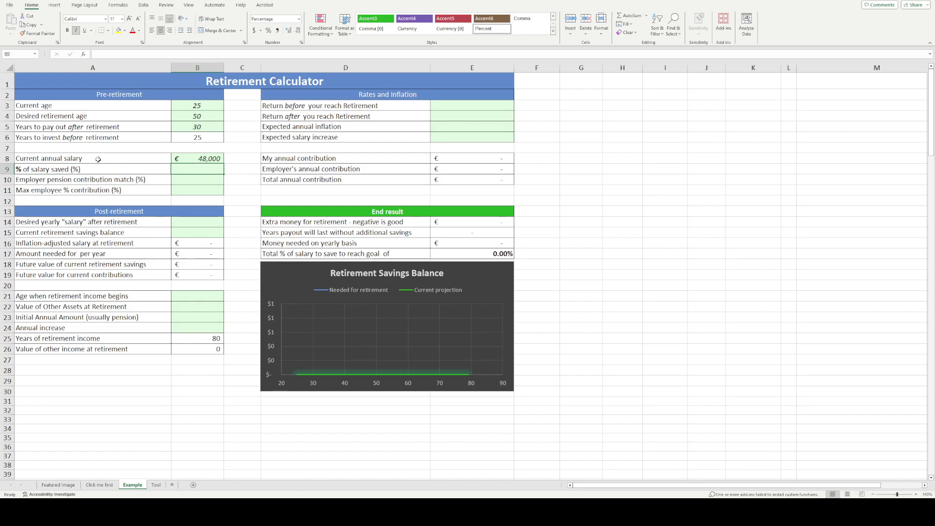
type("20")
key("Return")
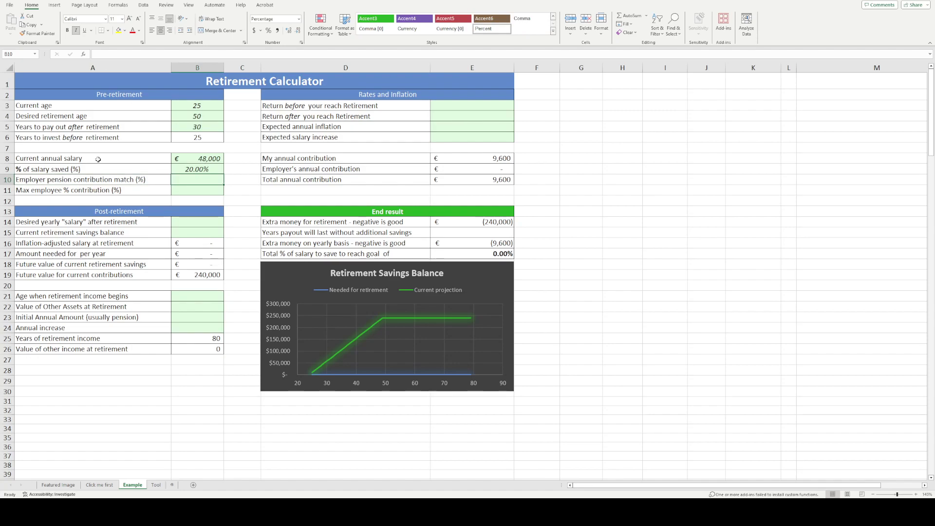
Step: Set both the employer pension contribution match and the max employee contribution to 2%
type("2")
key("Return")
key("Up")
key("Down")
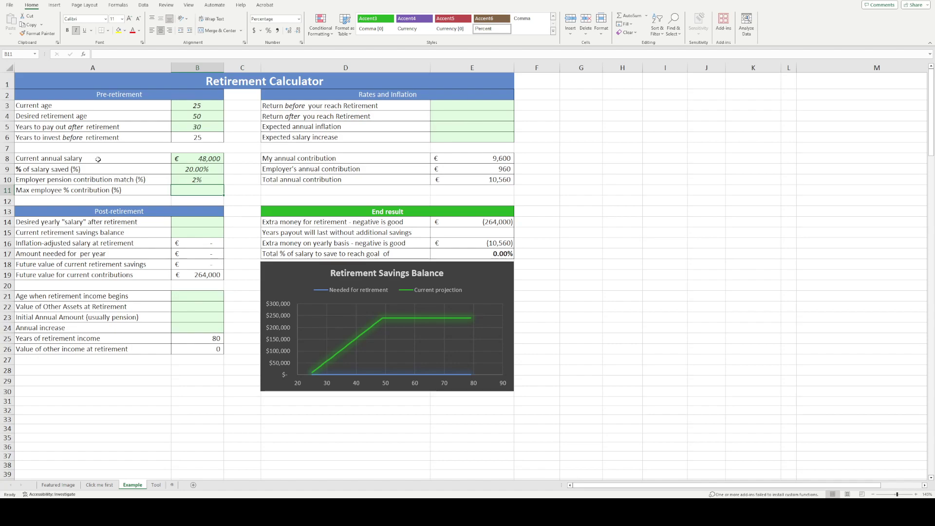
type("2")
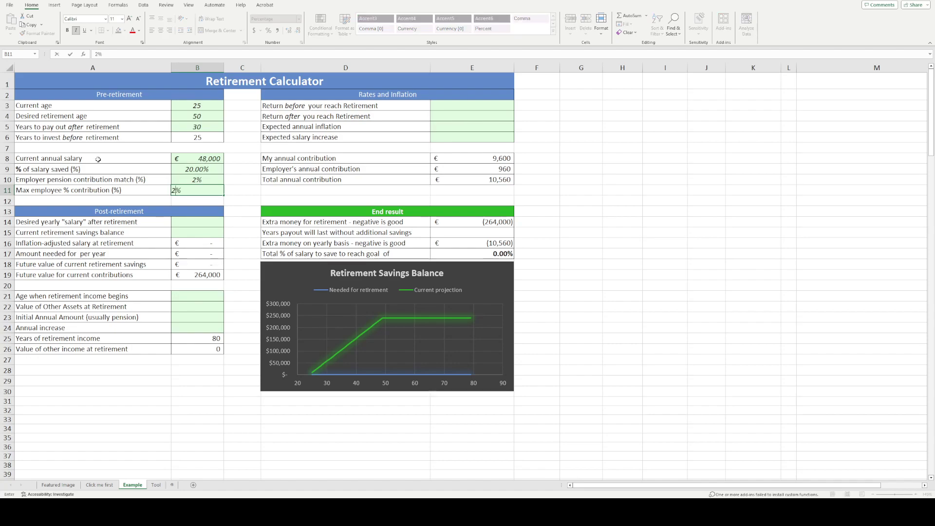
key("Return")
Step: Calculate the desired yearly salary after retirement as 75% of the current annual salary with the formula =0.75*B8
key("Return")
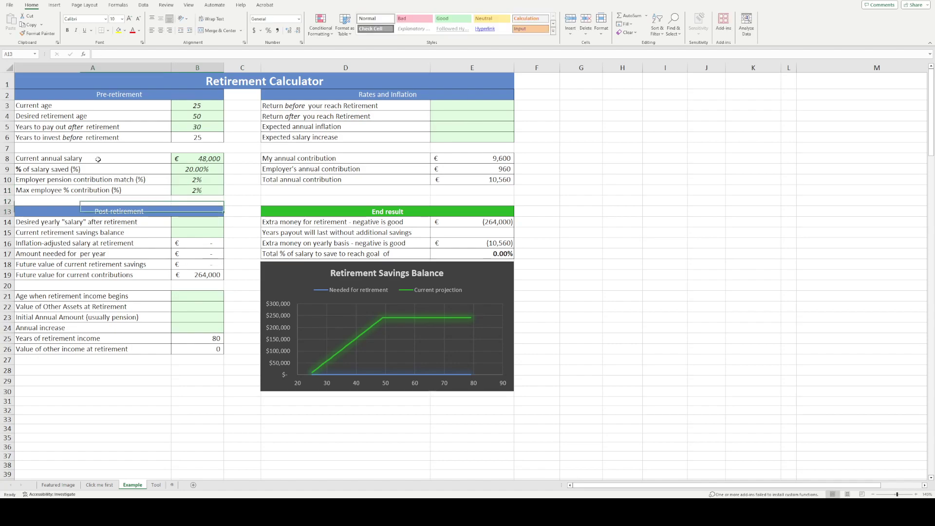
key("Down")
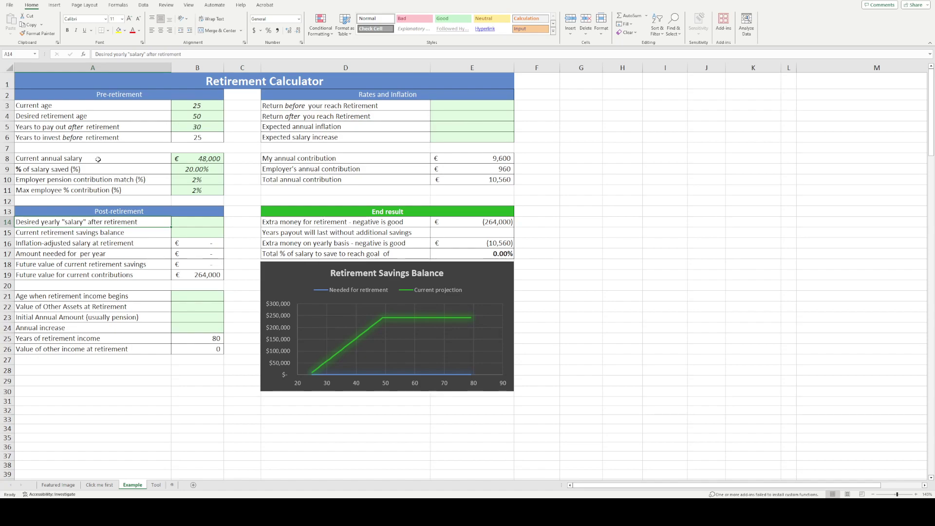
key("Right")
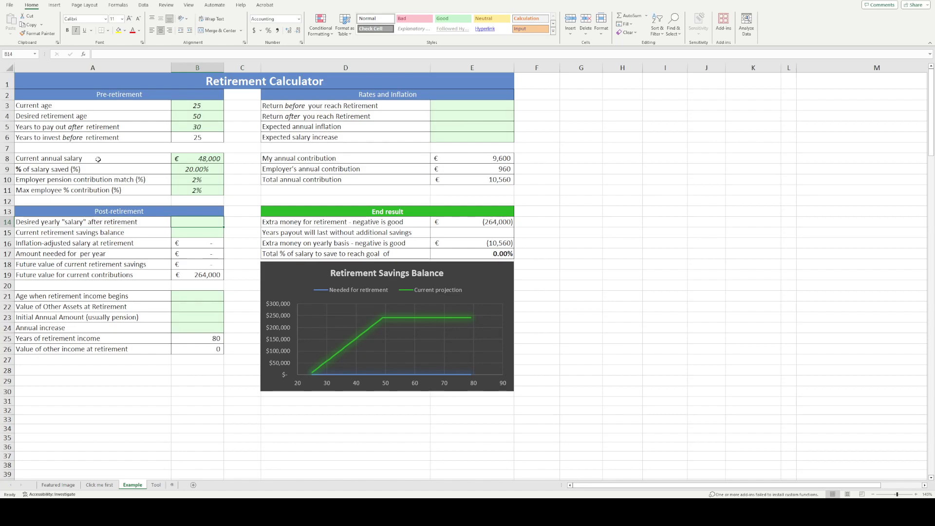
type("=0.75")
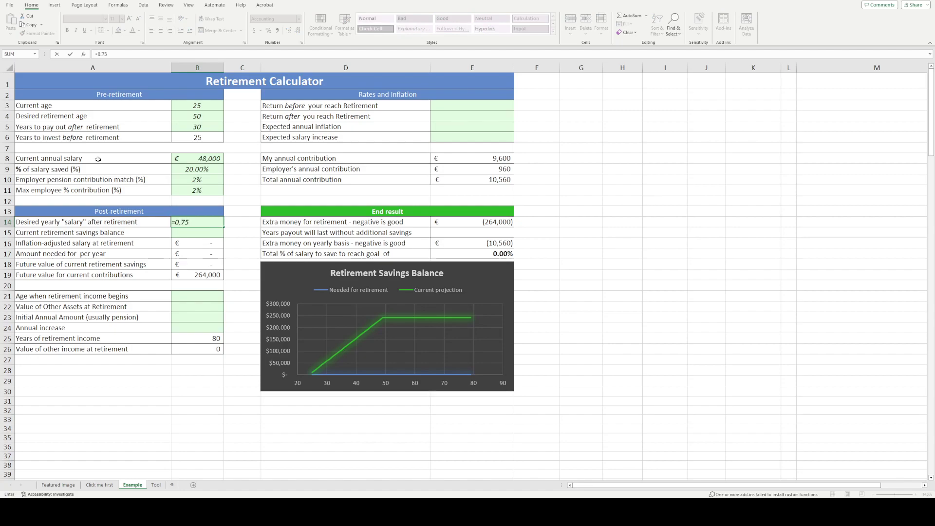
type("*")
left_click(190, 159)
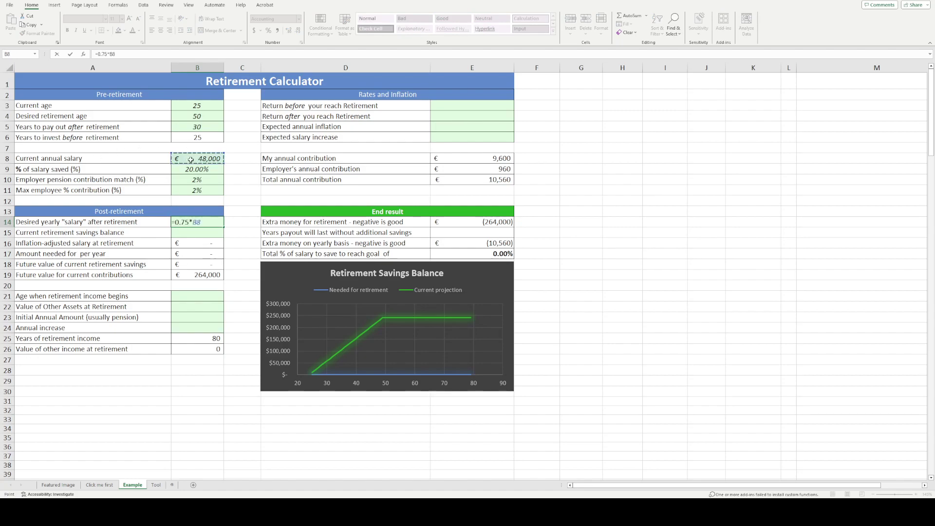
key("ctrl+Return")
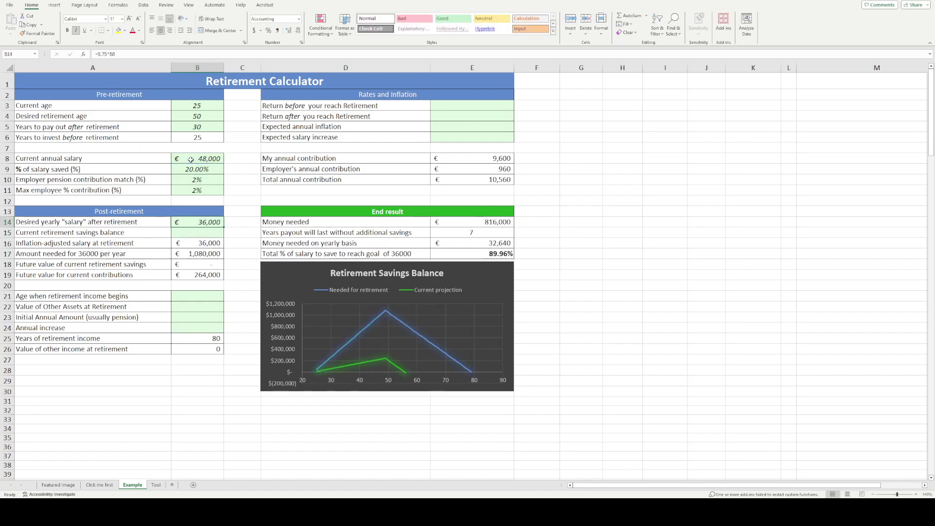
Step: Enter 10000 as the current retirement savings balance in the Post-retirement section
key("Left")
key("Down")
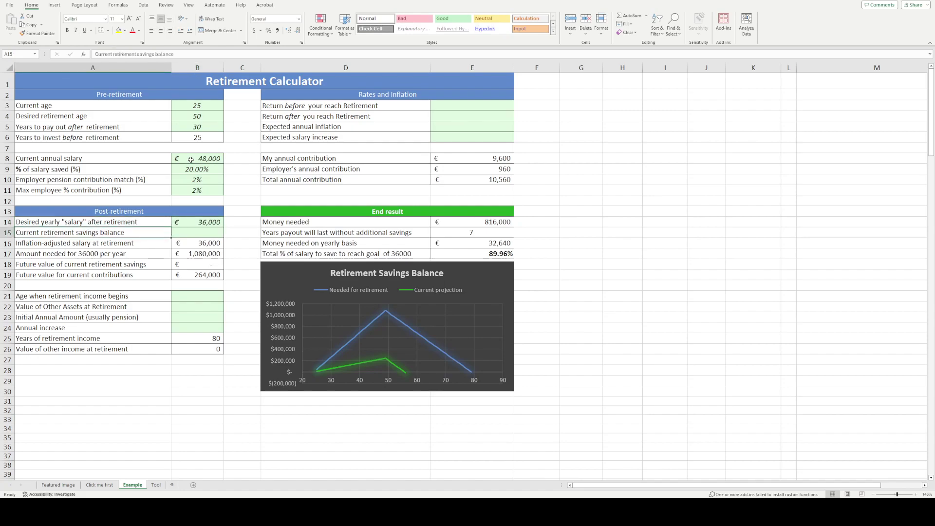
key("Right")
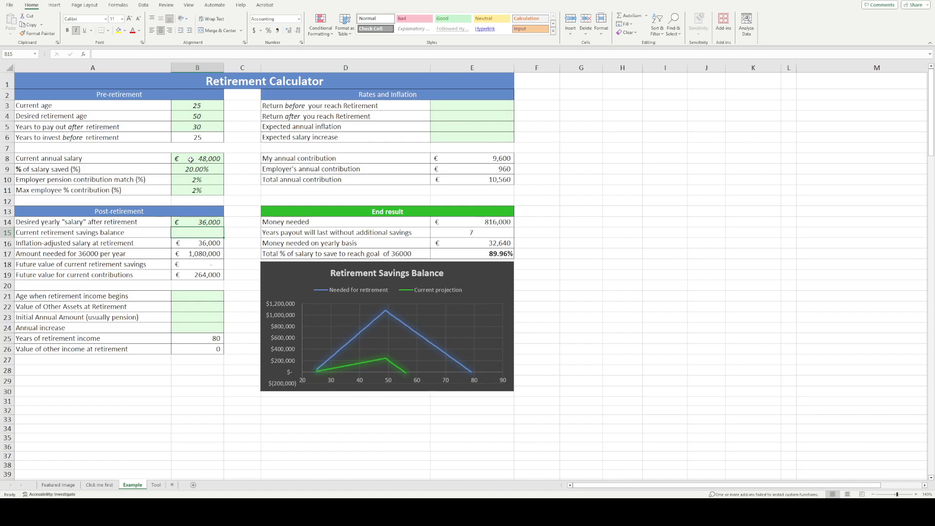
type("10000")
key("Return")
key("Up")
key("Down")
Step: Set the age when retirement income begins to 63 and the value of other assets at retirement to 0
key("Down")
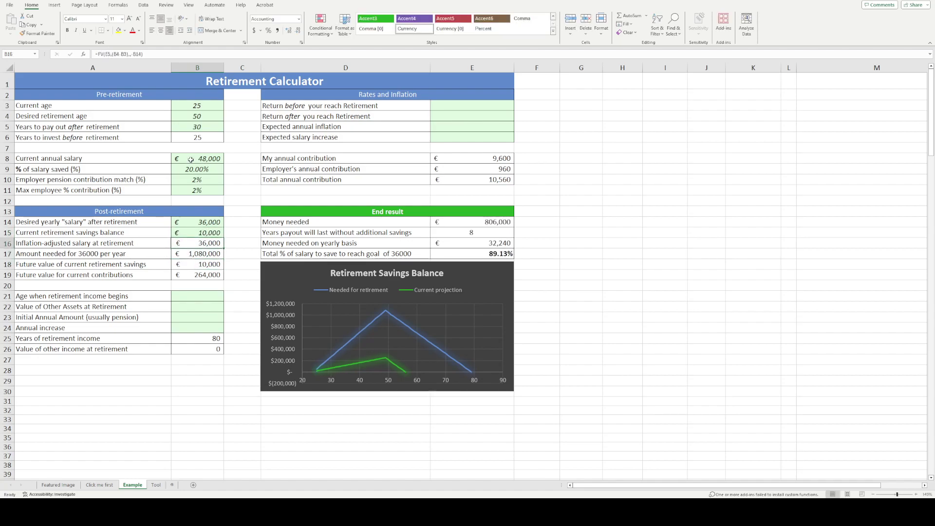
key("Left")
key("Down")
key("Down")
key("Down")
key("Down")
key("Right")
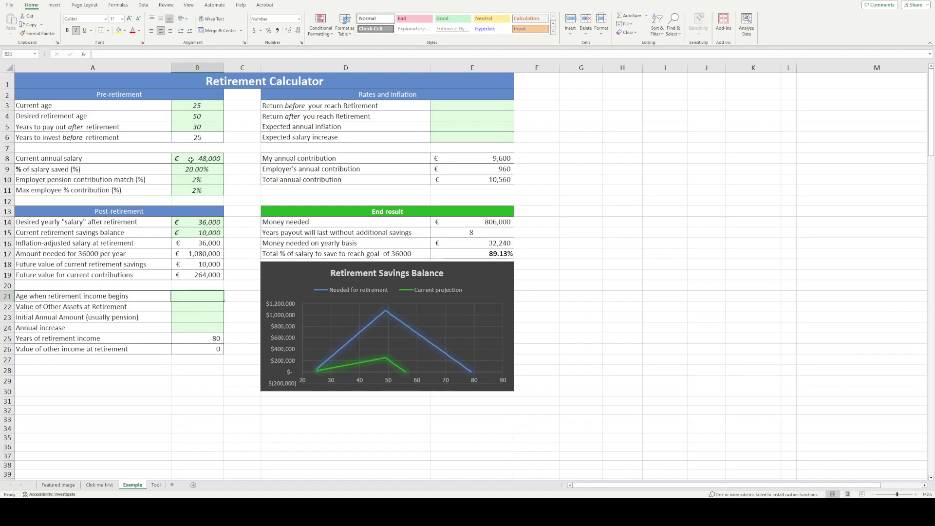
type("63")
key("Return")
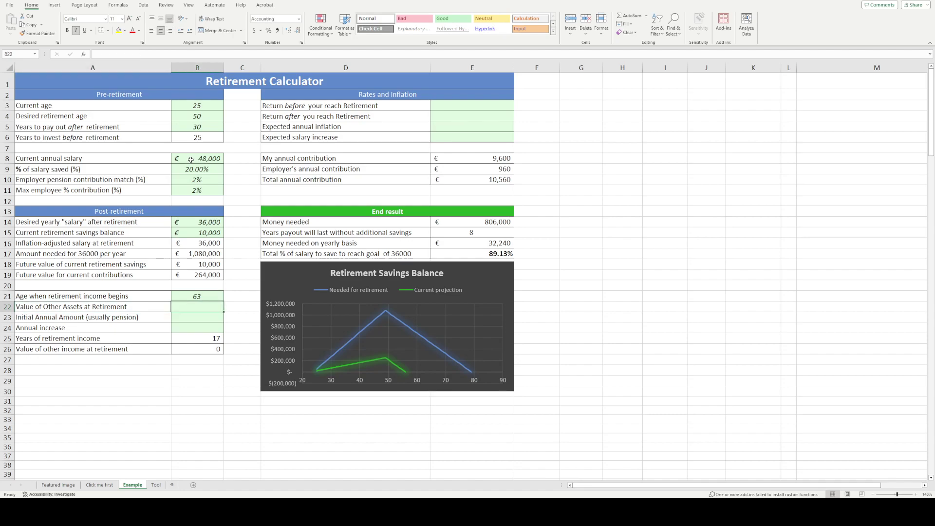
type("0")
key("Return")
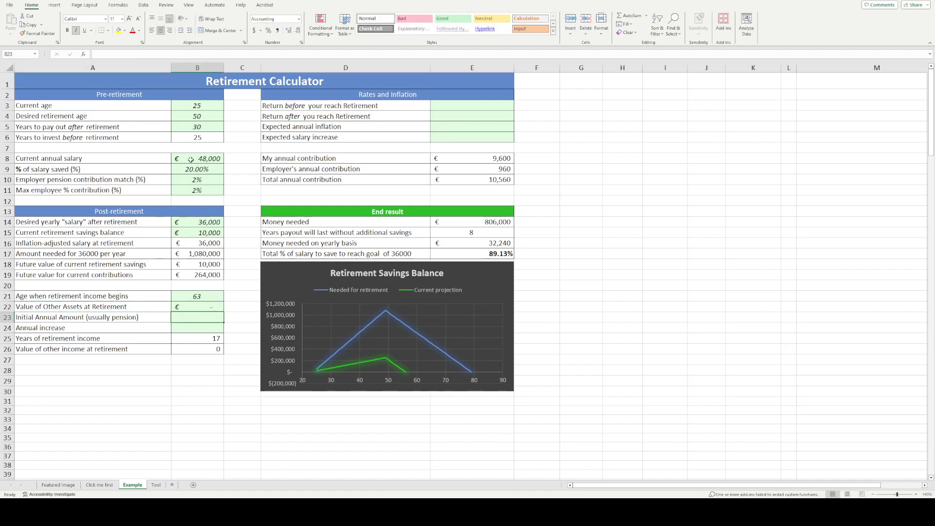
Step: Enter 500 as the initial annual amount (usually pension) in the Post-retirement section
key("Left")
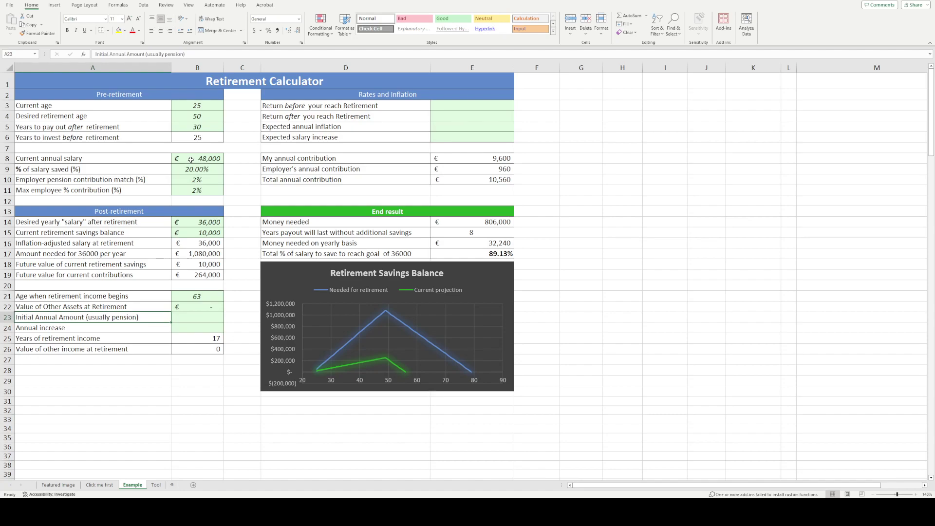
key("Right")
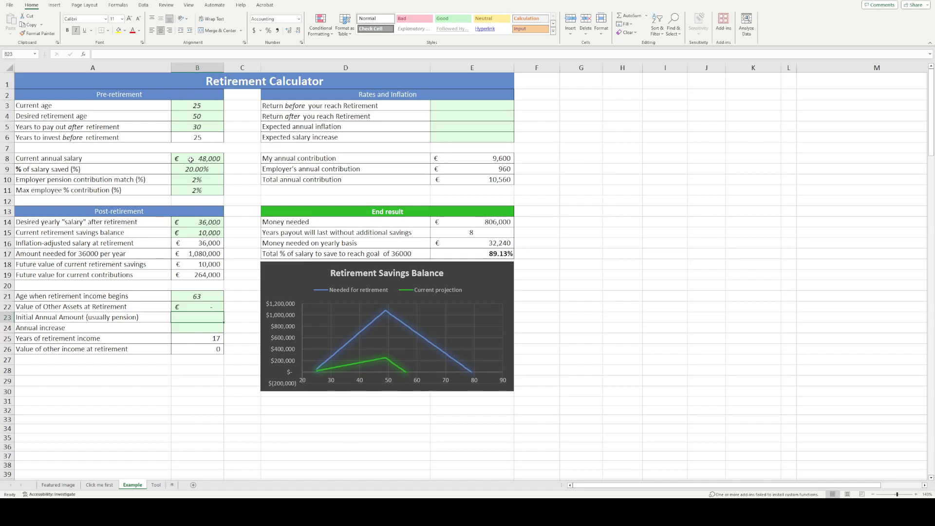
type("5000")
key("BackSpace")
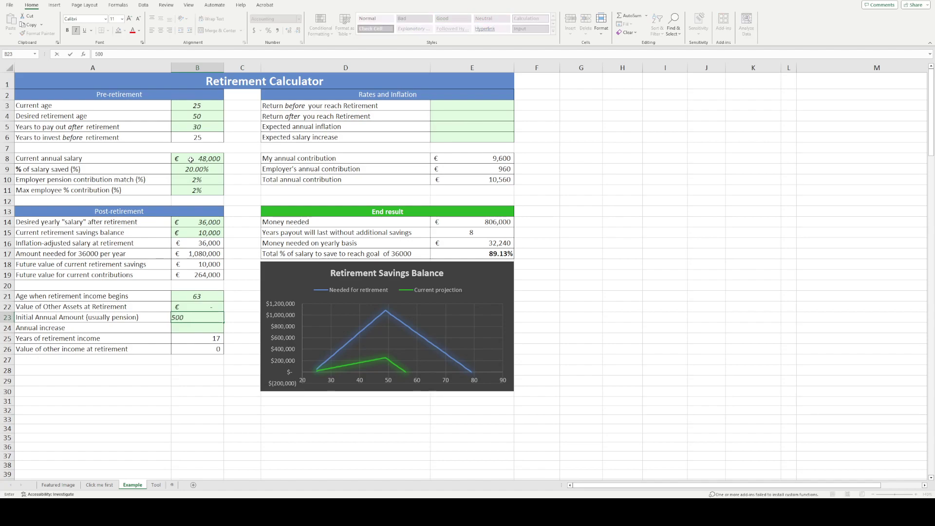
key("Return")
key("Up")
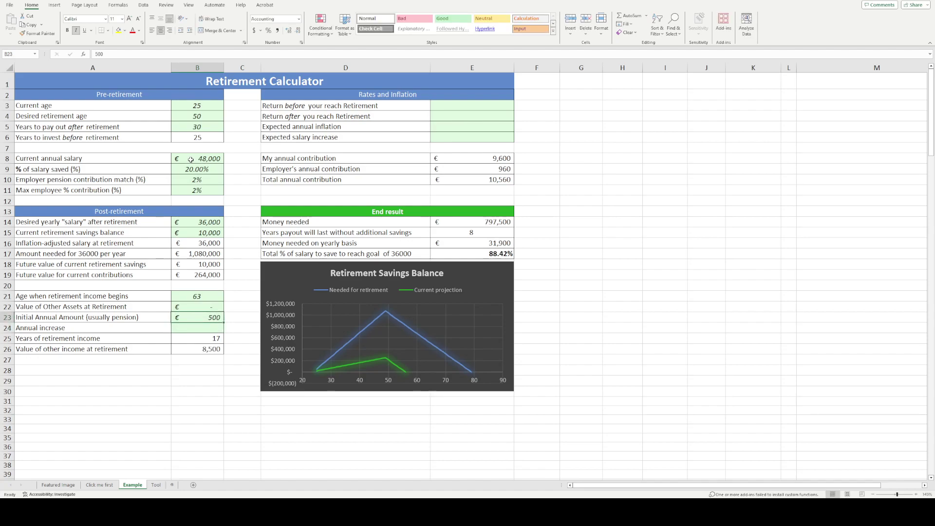
Step: Set the annual increase of the retirement income to 2%
key("Down")
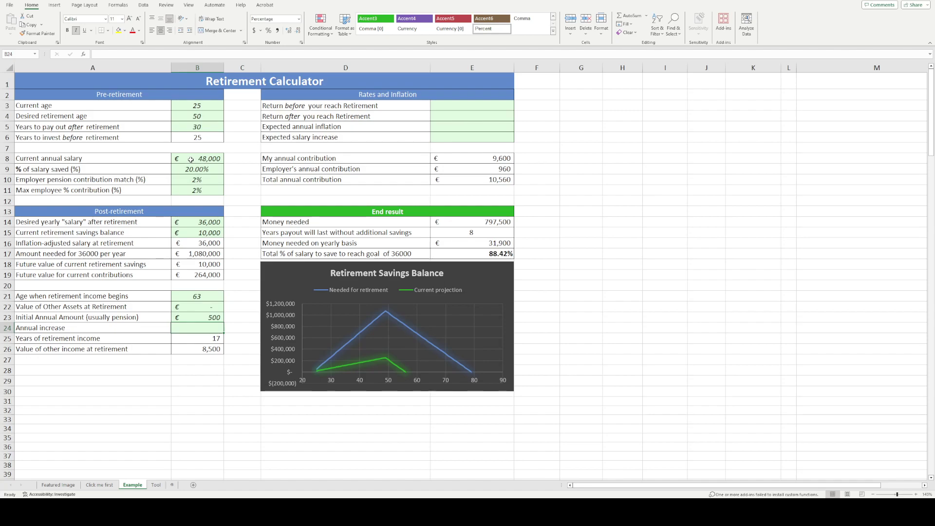
type("3")
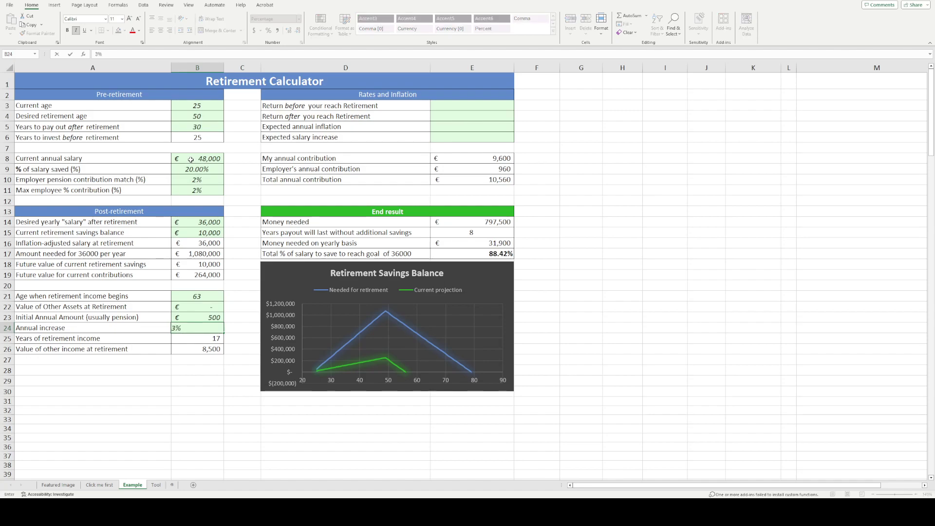
key("BackSpace")
type("2")
key("Return")
key("Up")
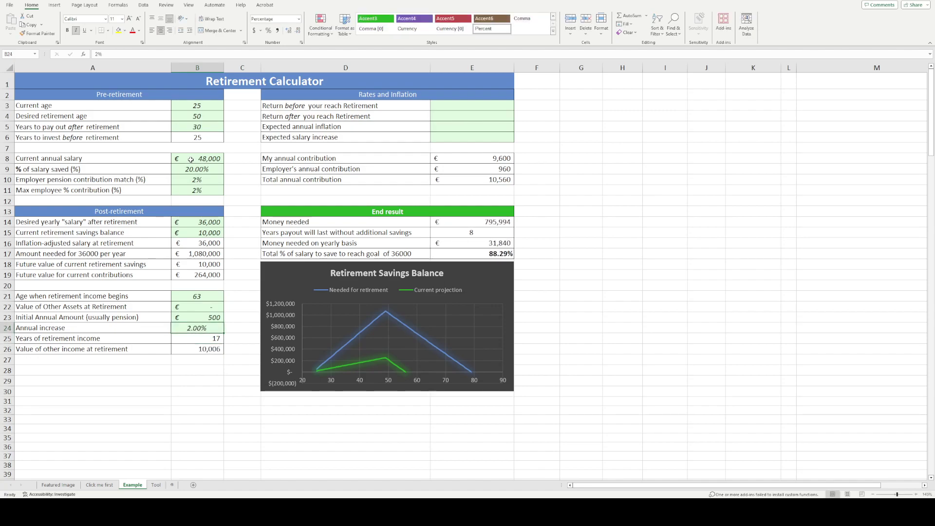
Step: Set the return before reaching retirement to 8% in the Rates and Inflation section
key("Right")
key("Up")
key("Up")
key("Up")
key("Up")
key("Up")
key("Up")
key("Up")
key("Up")
key("Up")
key("Up")
key("Up")
key("Up")
key("Up")
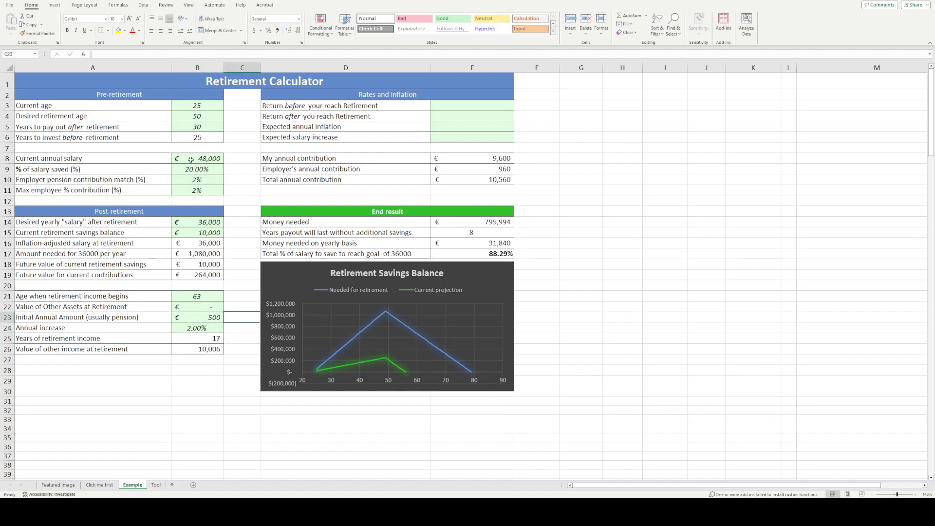
key("Up")
key("Up")
key("Up")
key("Up")
key("Up")
key("Up")
key("Up")
key("Up")
key("Right")
key("Right")
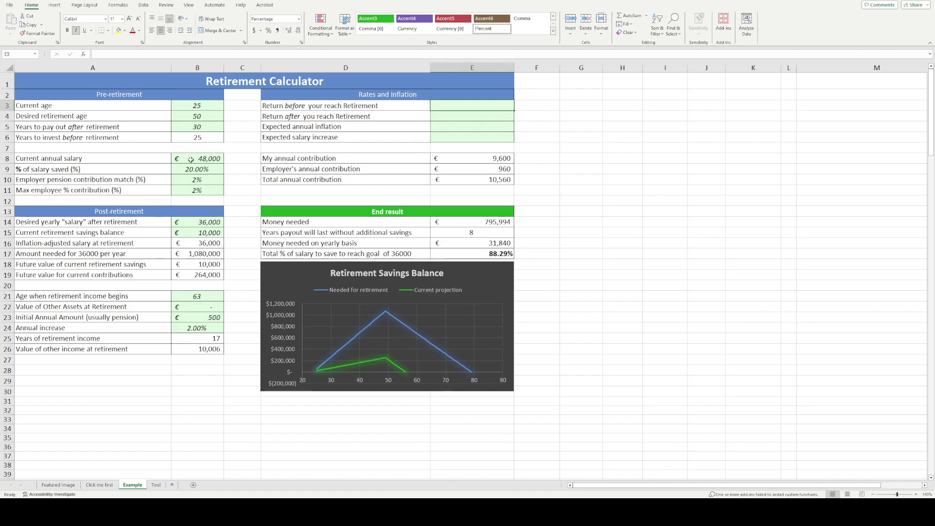
type("8")
key("Return")
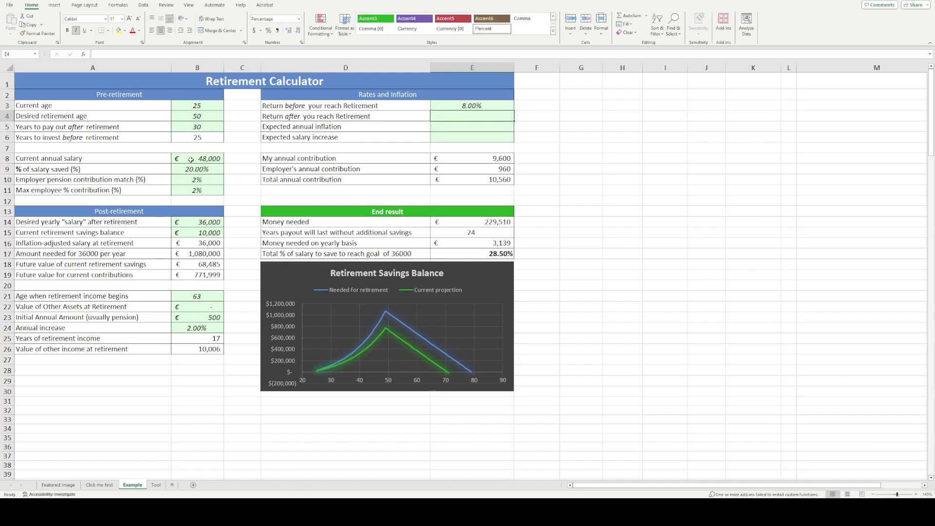
Step: Set the return after reaching retirement to 5%
key("Left")
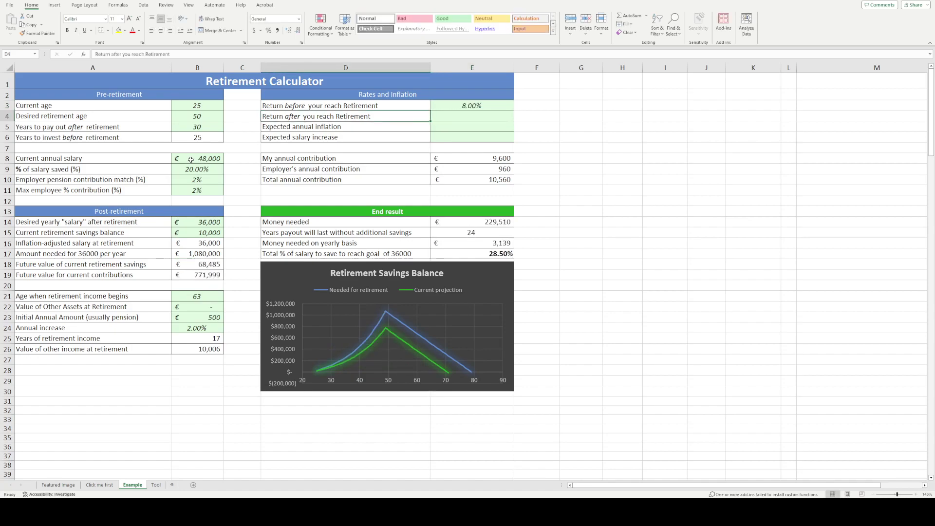
key("Right")
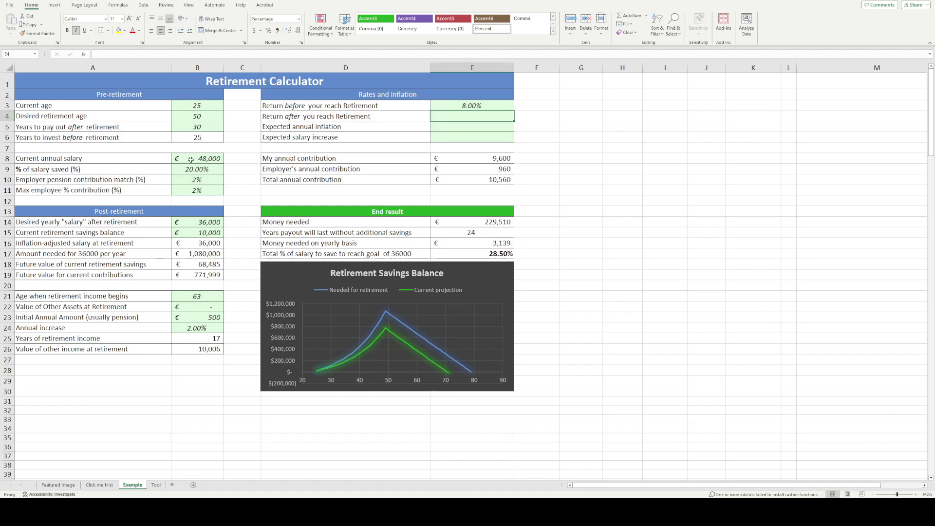
type("5")
key("Return")
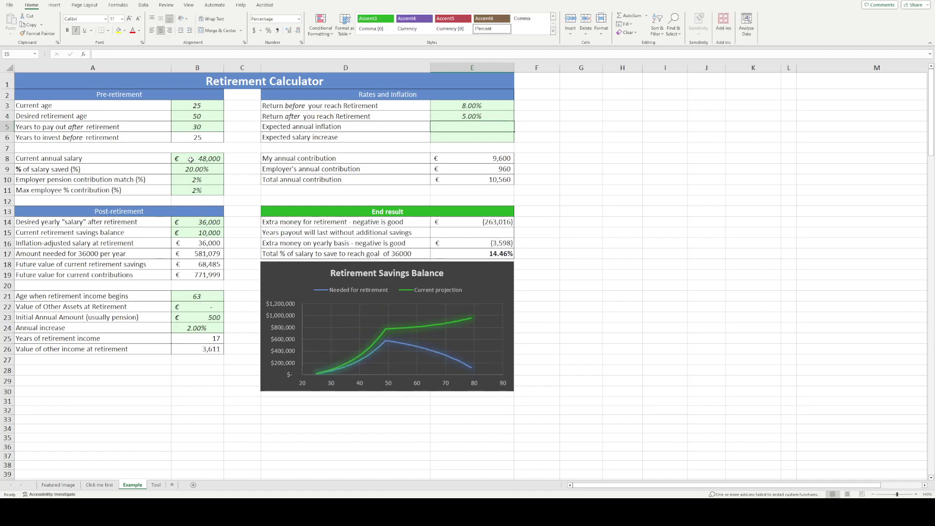
Step: Set the expected annual inflation to 3% and compare it with the annual increase of the pension income
key("Left")
key("Right")
type("3%")
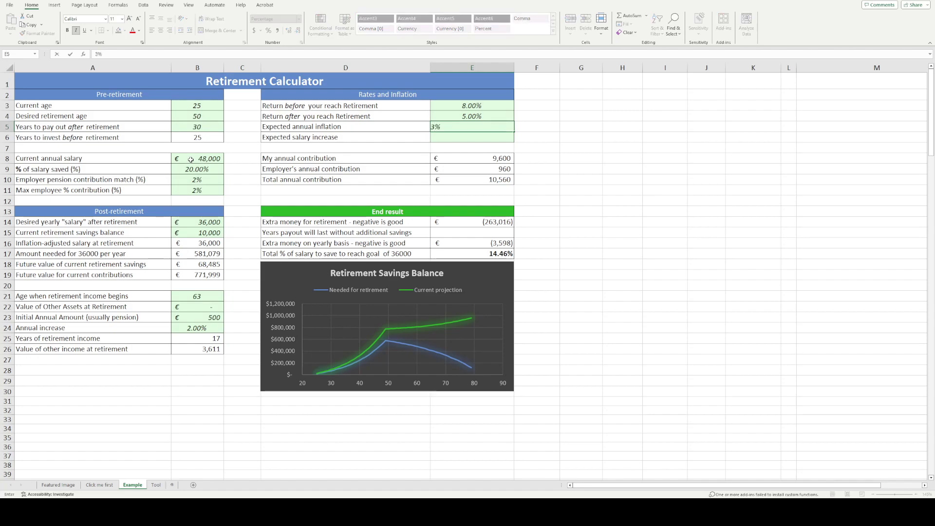
key("ctrl+Return")
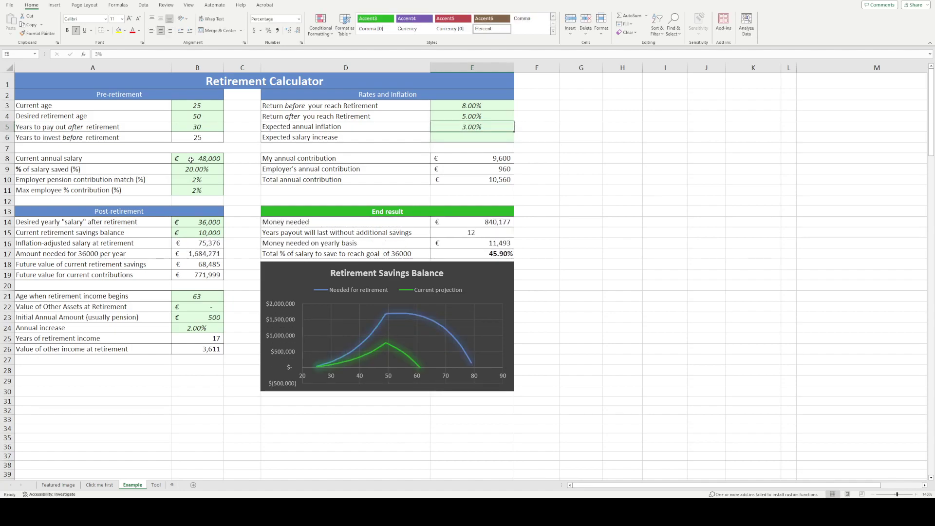
left_click(187, 329)
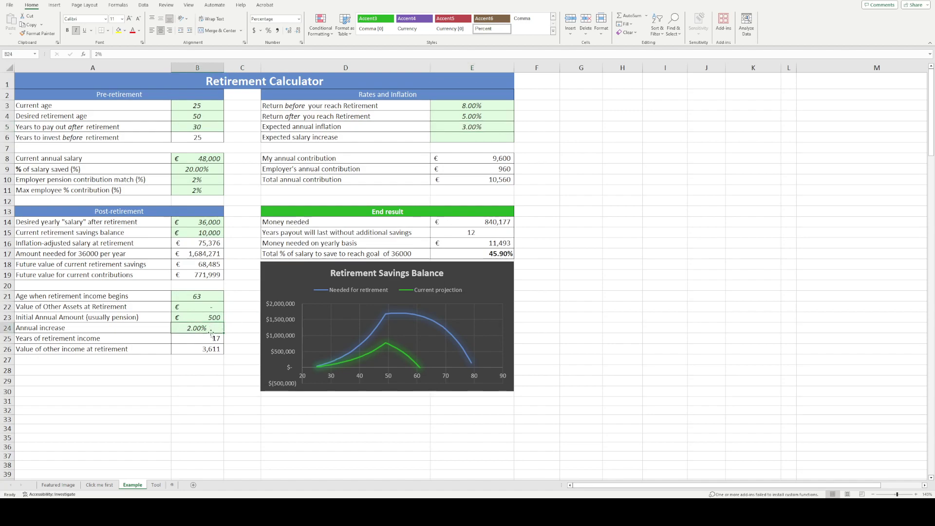
left_click(437, 128)
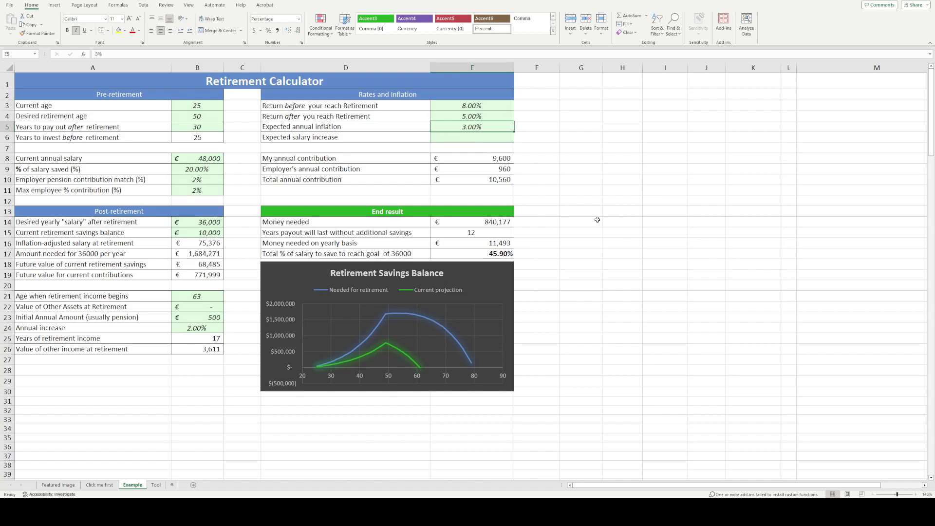
Step: Set the expected salary increase to 5%
key("Down")
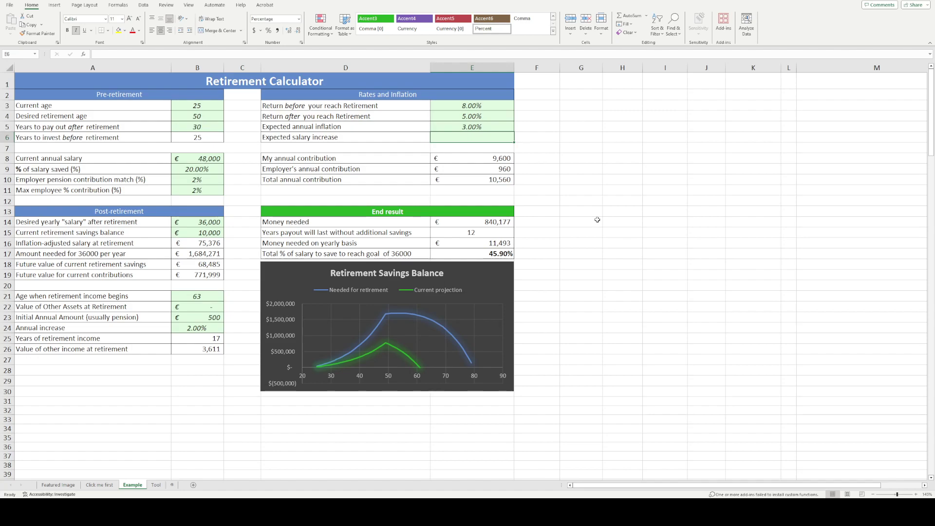
type("5%")
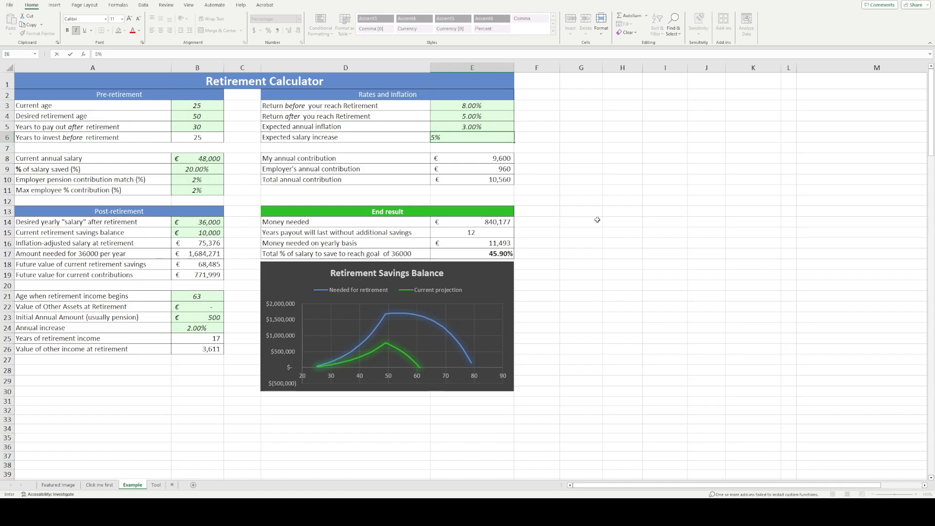
key("ctrl+Return")
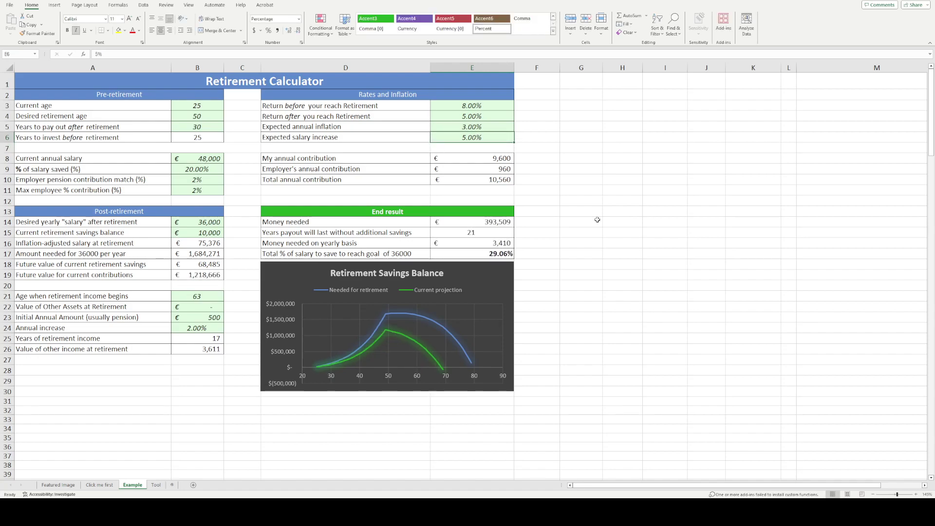
Step: Examine the End result section for the money needed, the years the payout will last and the money needed on a yearly basis
left_click_drag(28, 85, 265, 404)
left_click(286, 222)
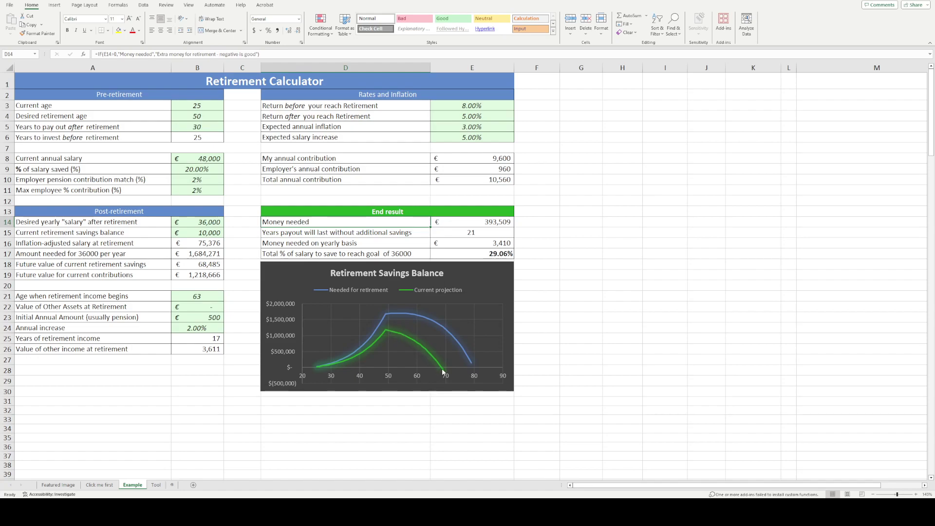
left_click(444, 220)
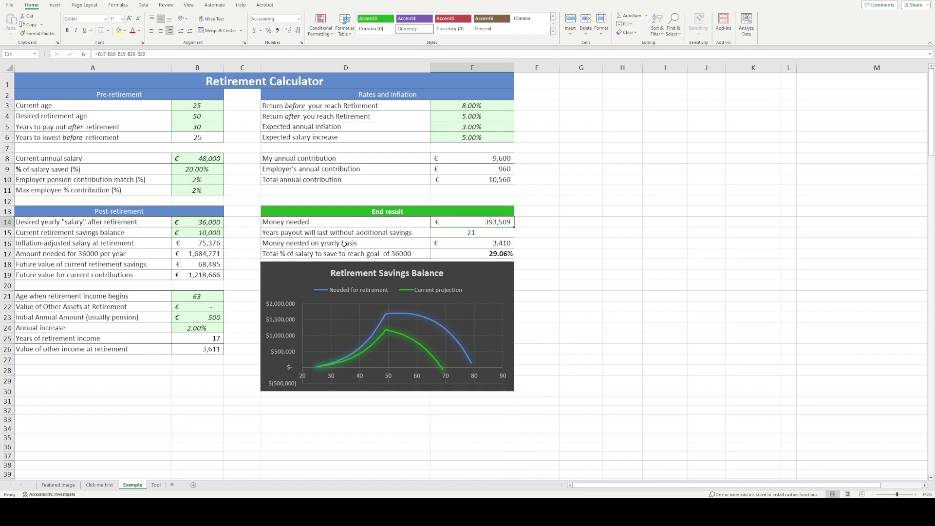
left_click(315, 237)
left_click(475, 234)
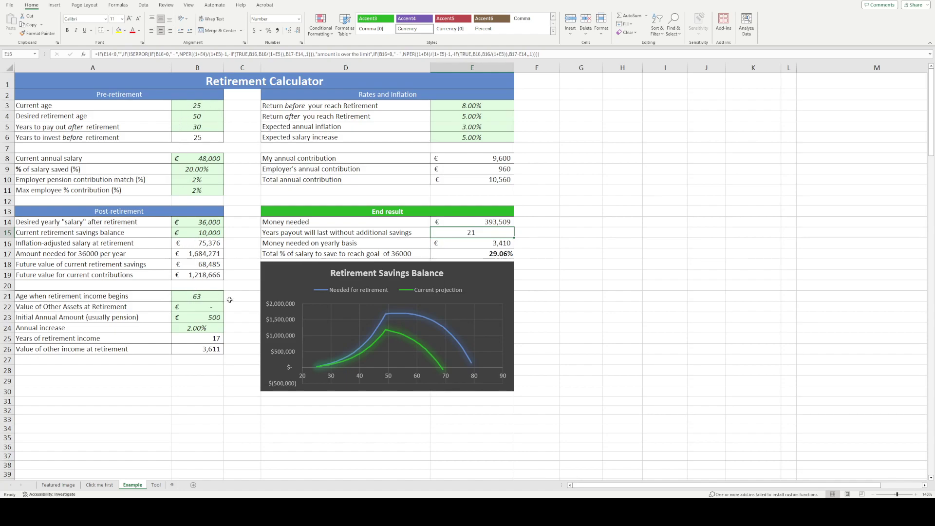
left_click_drag(208, 127, 208, 117)
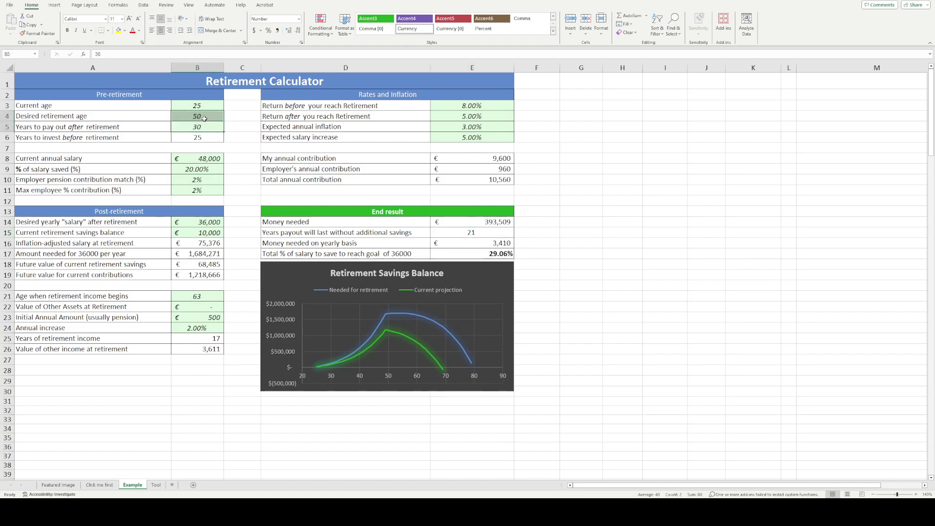
left_click(438, 234)
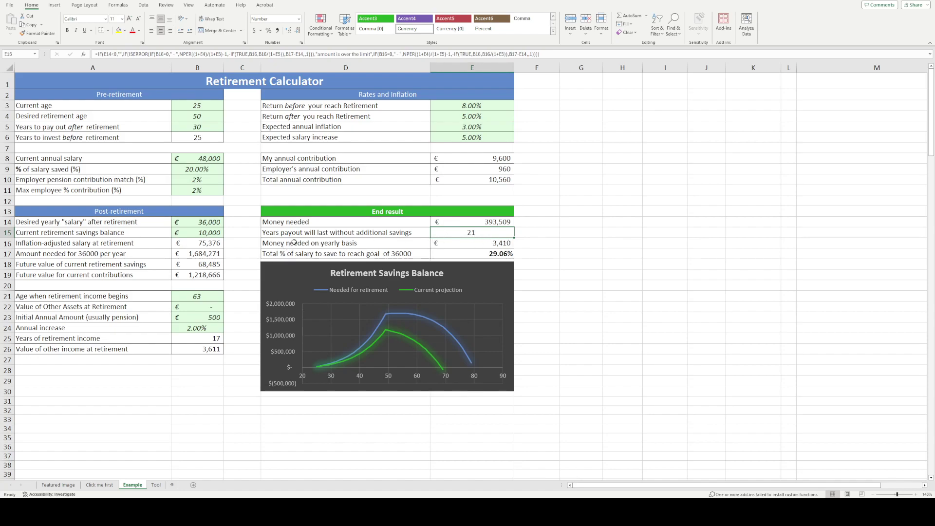
left_click(279, 245)
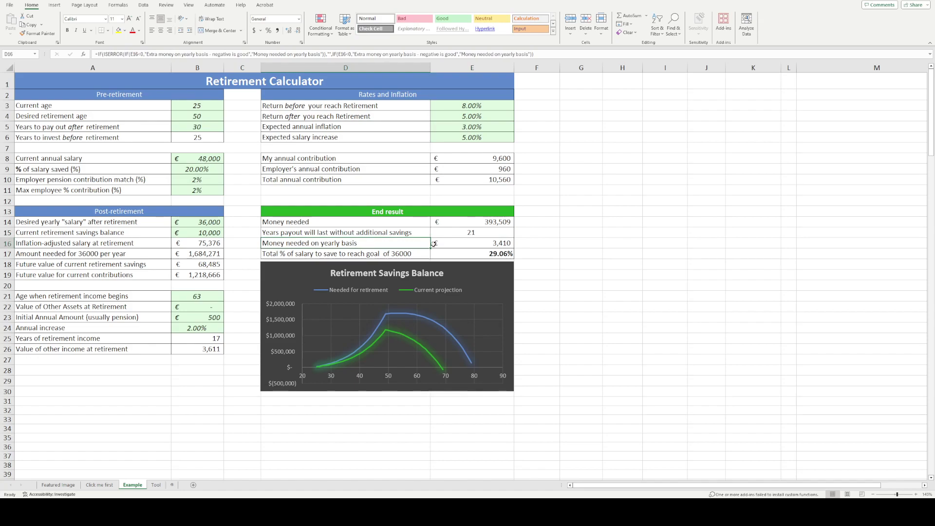
left_click(450, 245)
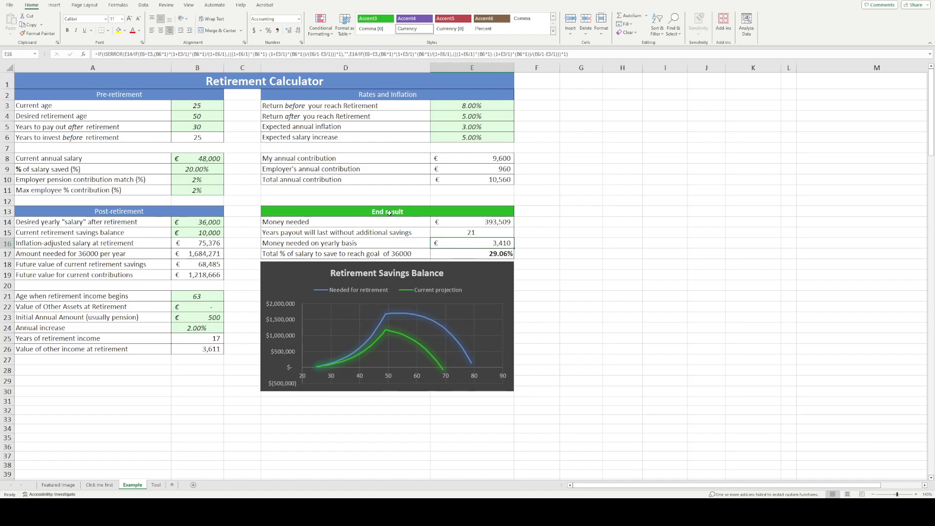
Step: Toggle bold on and off for the total annual contribution and check the total percentage of salary to save
left_click(447, 179)
key("ctrl+b")
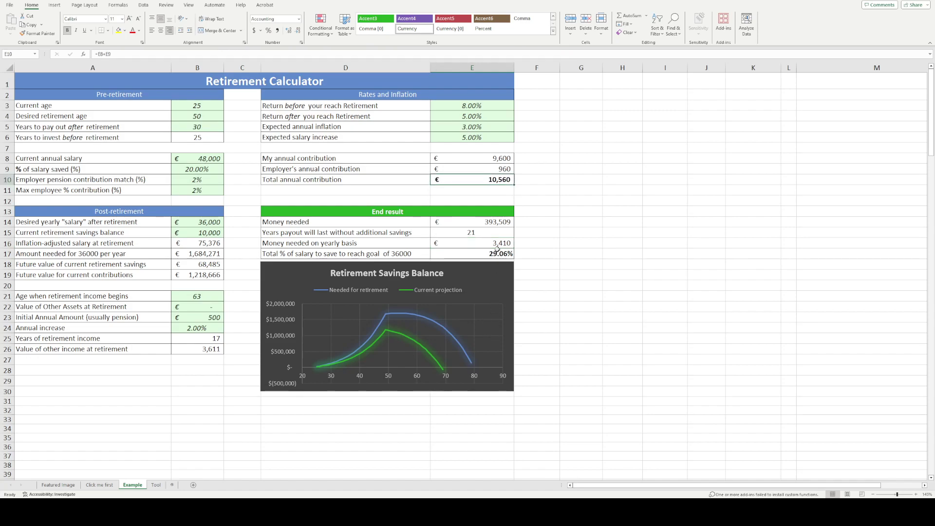
key("ctrl+b")
left_click(463, 254)
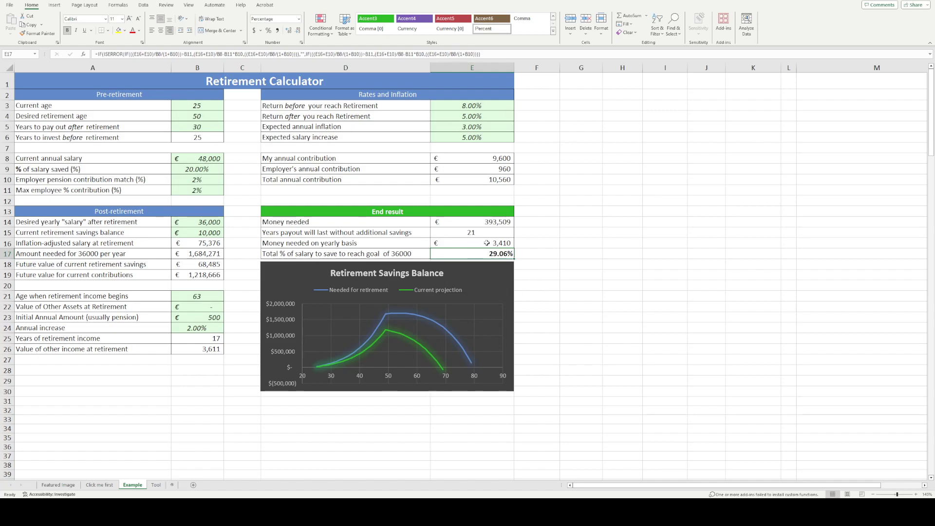
Step: Change the desired retirement age to 55 in the Pre-retirement section
left_click(598, 219)
key("Left")
key("Left")
key("Left")
key("Left")
key("Left")
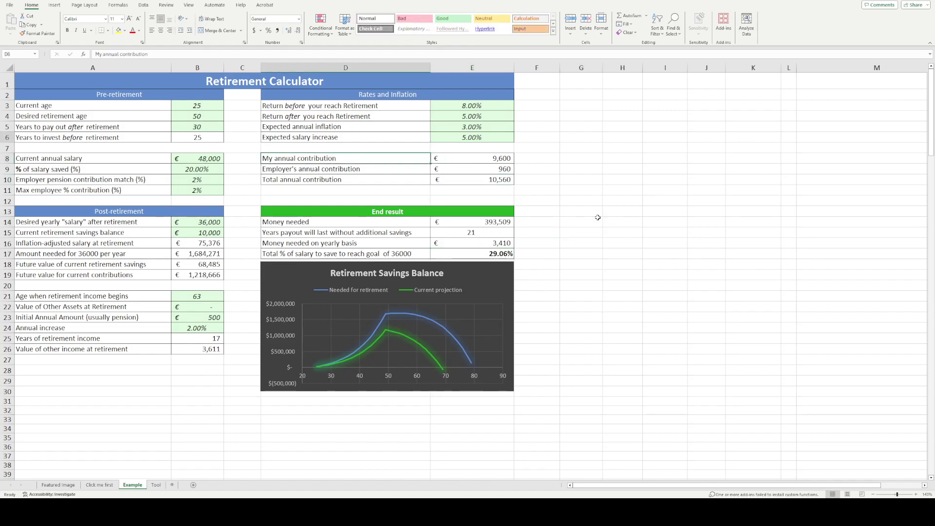
key("Up")
key("Up")
key("Up")
key("Up")
key("Up")
key("Up")
key("Up")
key("Up")
key("Up")
key("Up")
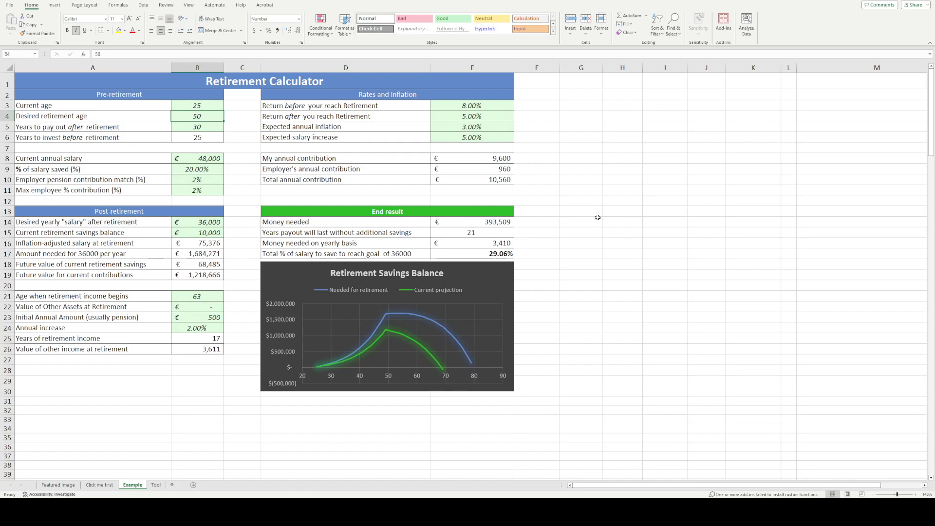
type("55")
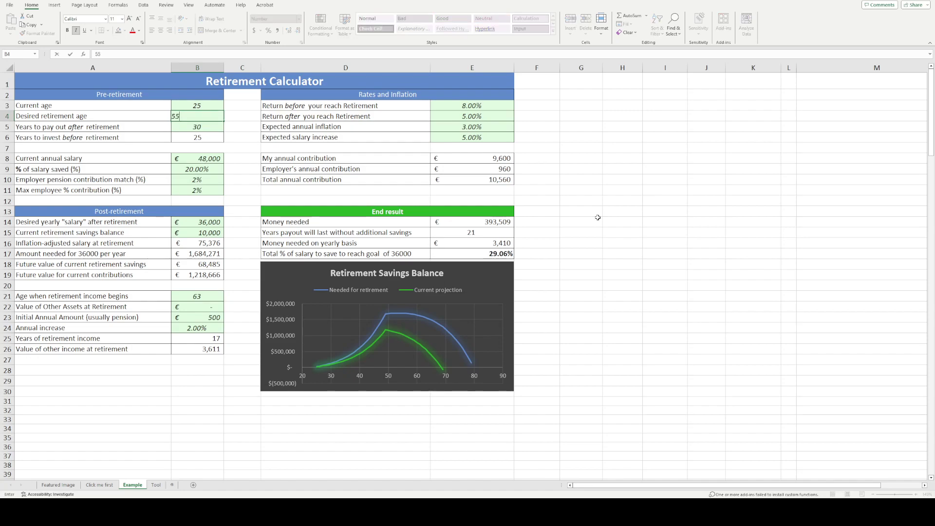
key("ctrl+Return")
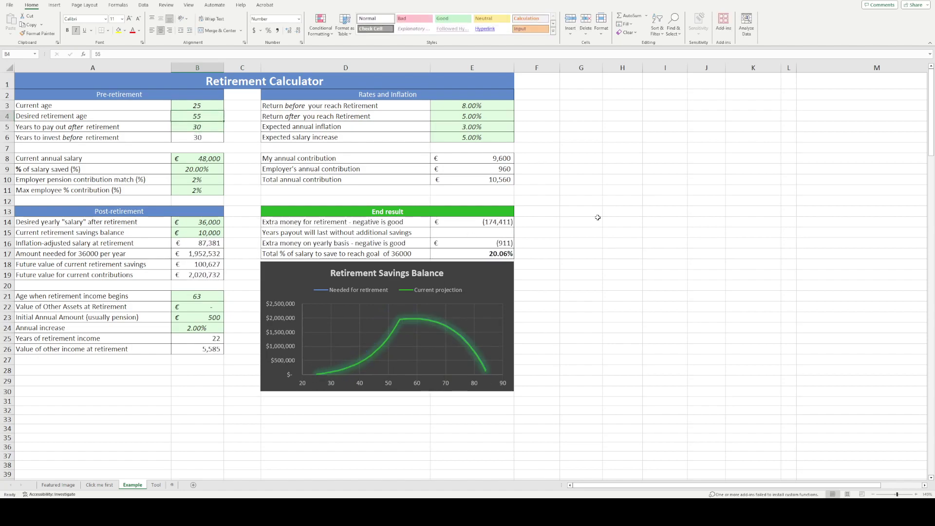
Step: Set the years to pay out after retirement to 25
key("Down")
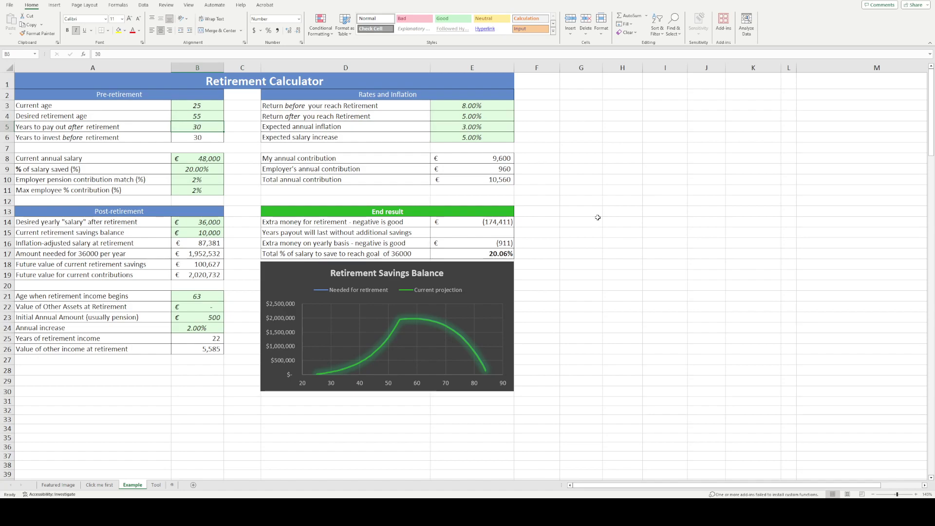
type("25")
key("ctrl+Return")
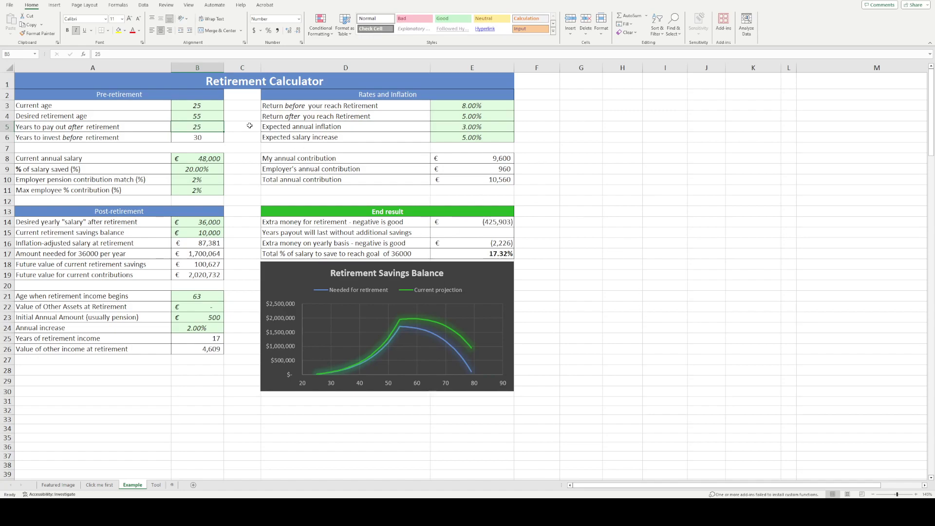
Step: Review the extra money for retirement and the total percentage of salary to save in the End result section
key("Up")
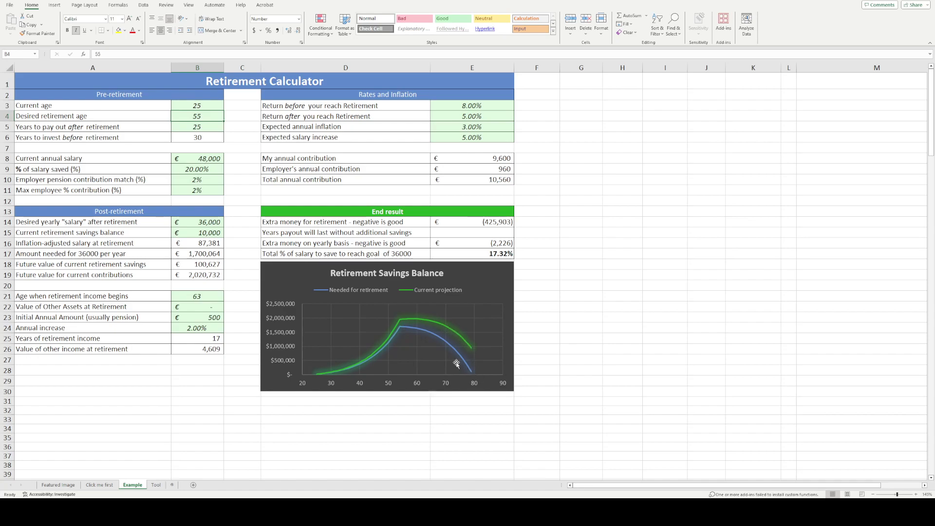
left_click(462, 223)
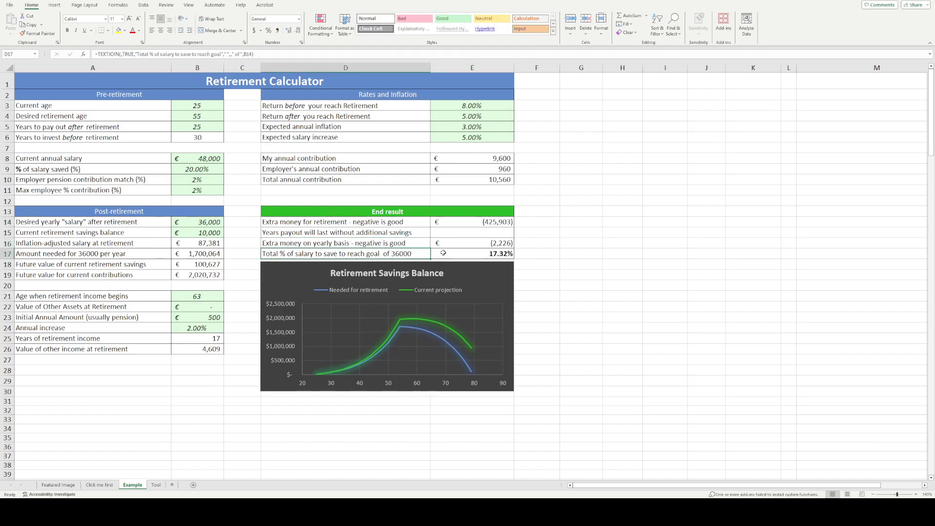
left_click(376, 253)
left_click(472, 253)
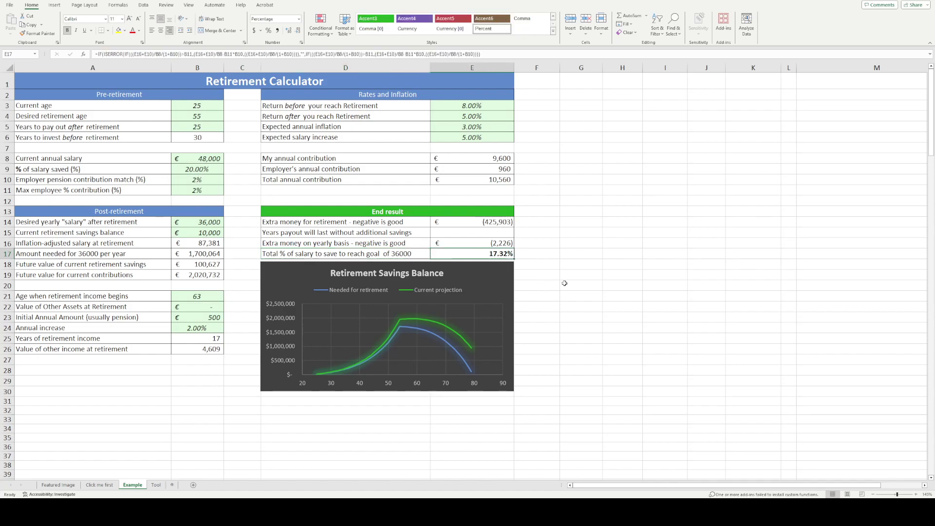